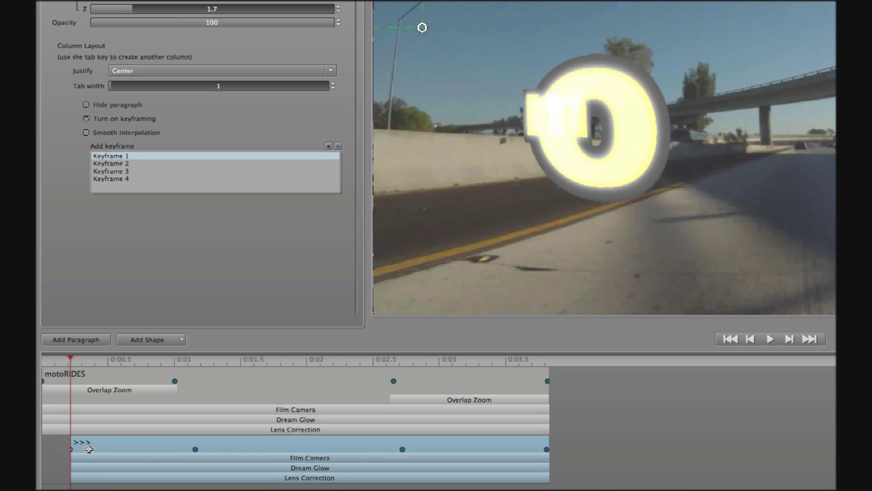
Start the >> layer later, stretch both Shape Fade In bars to meet mid-clip, and preview.
{"action": "left_click_drag", "start_coordinate": [89, 449], "coordinate": [99, 447]}
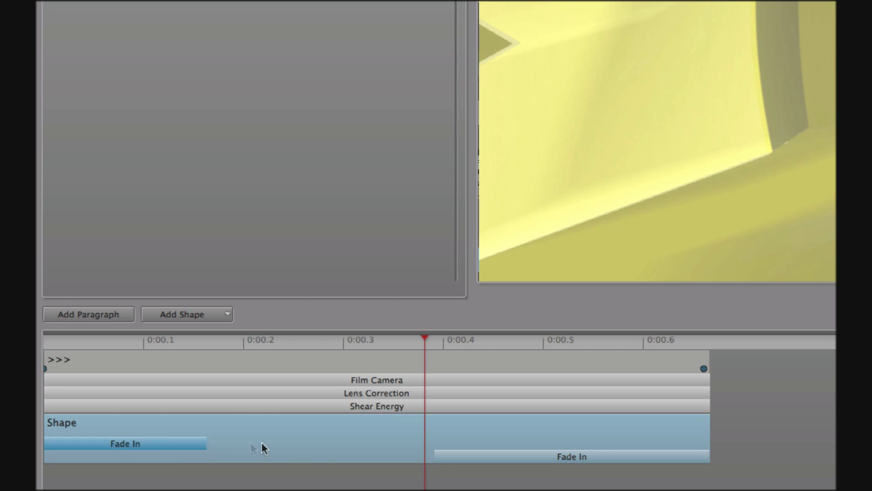
{"action": "left_click_drag", "start_coordinate": [259, 448], "coordinate": [322, 447]}
{"action": "left_click_drag", "start_coordinate": [398, 459], "coordinate": [329, 460]}
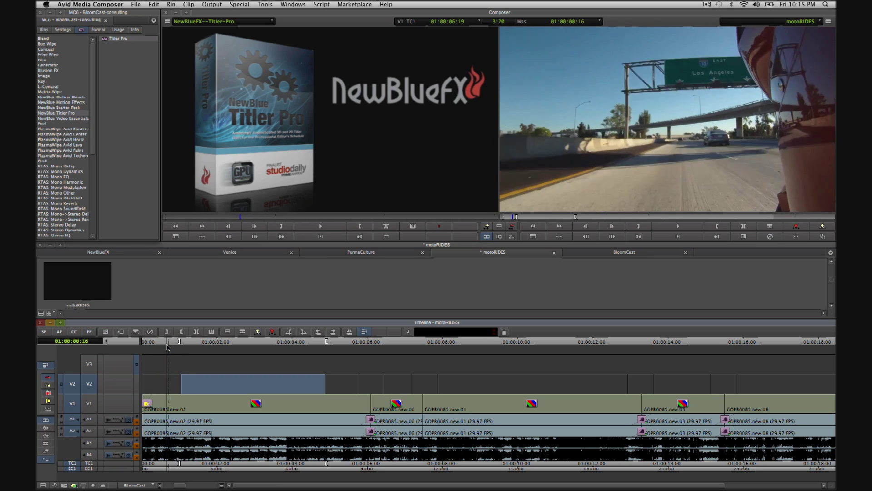
{"action": "left_click_drag", "start_coordinate": [168, 347], "coordinate": [207, 377]}
Zoom the timeline, drop Titler Pro onto the V2 filler, and bring up its Effect Editor.
{"action": "key", "text": "super+bracketright"}
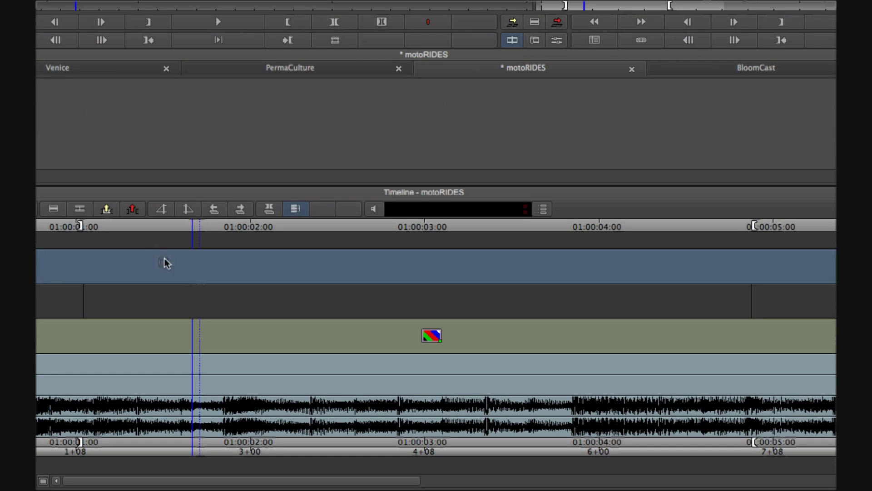
{"action": "left_click_drag", "start_coordinate": [166, 263], "coordinate": [212, 302]}
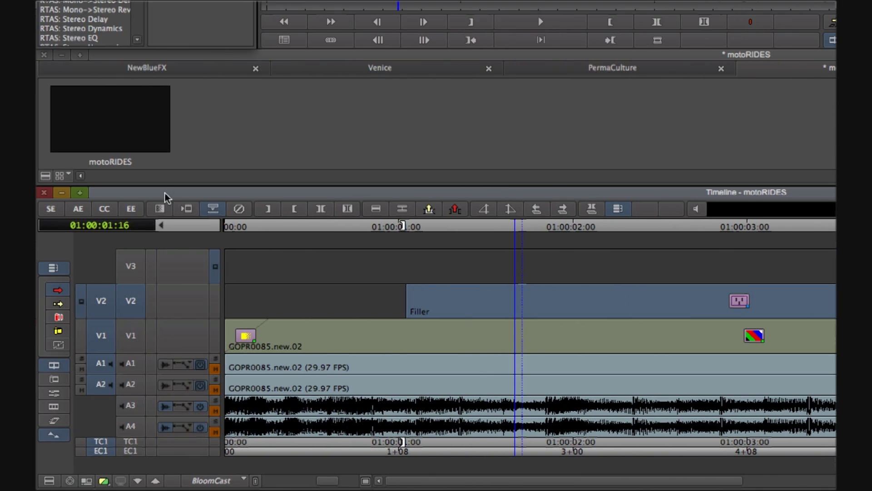
{"action": "left_click", "coordinate": [131, 208]}
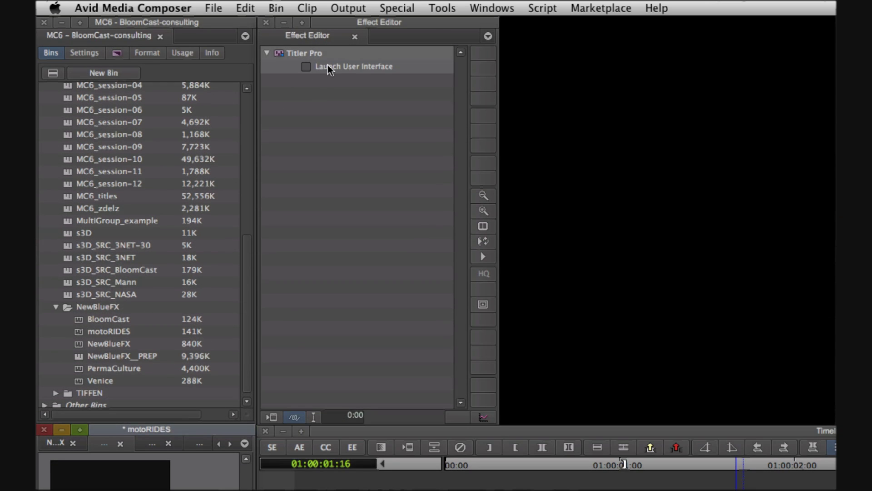
{"action": "left_click", "coordinate": [330, 68]}
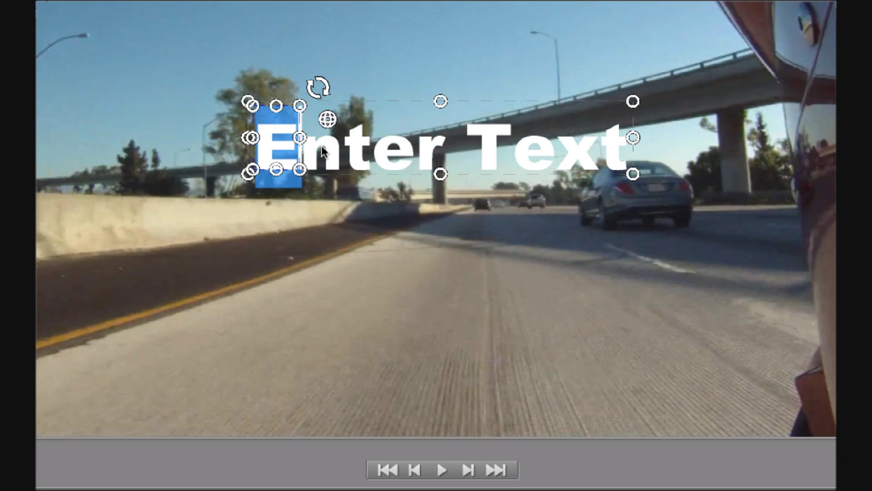
Replace the placeholder text with 'motoRIDES' and make its 3D face yellow.
{"action": "left_click_drag", "start_coordinate": [322, 151], "coordinate": [803, 163]}
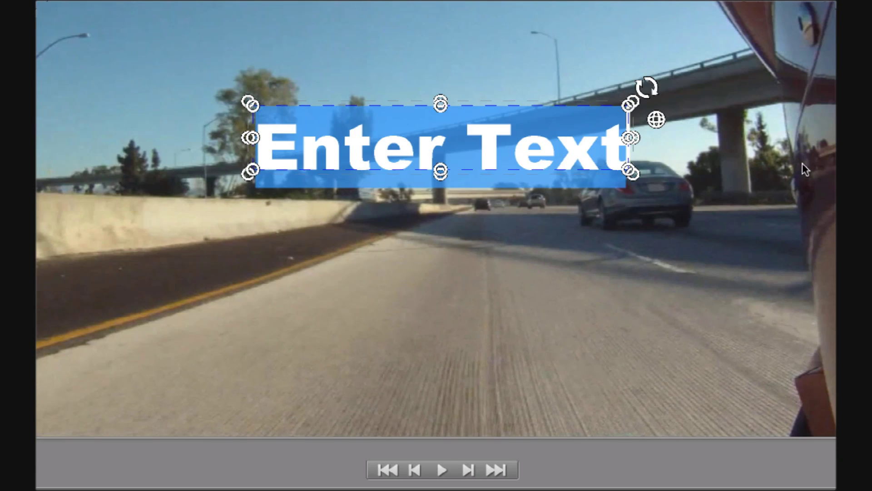
{"action": "type", "text": "moto"}
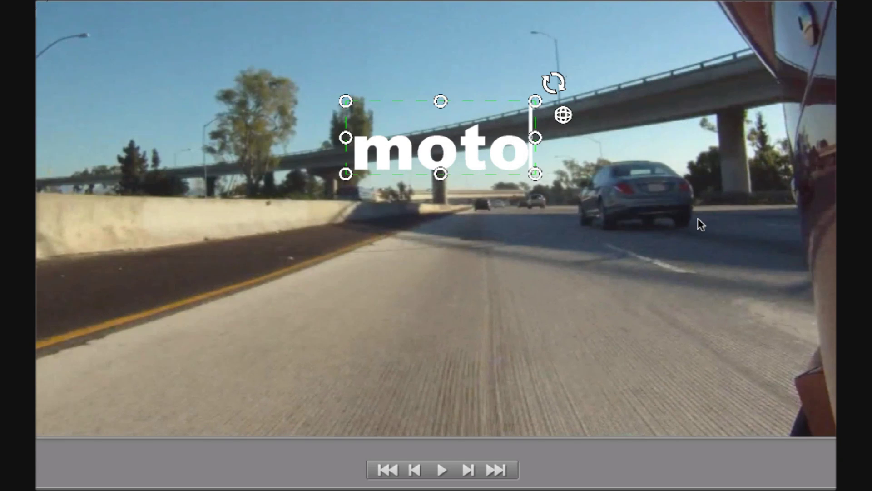
{"action": "type", "text": "R"}
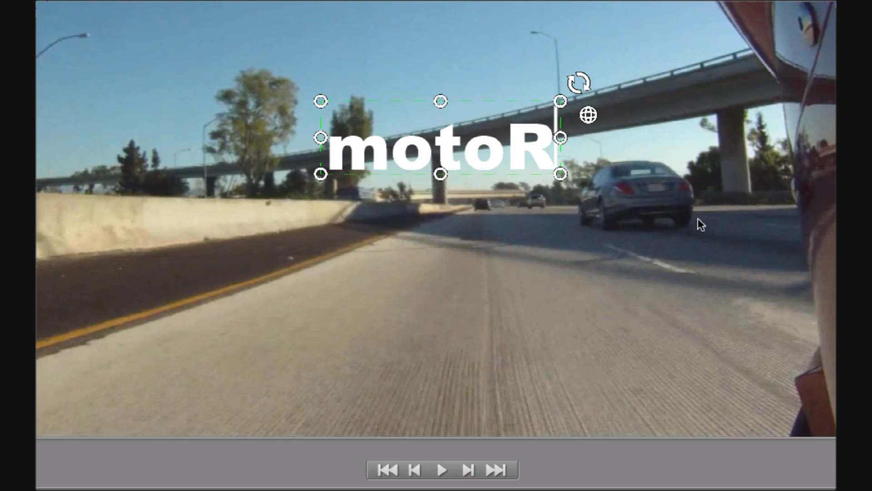
{"action": "type", "text": "IDES"}
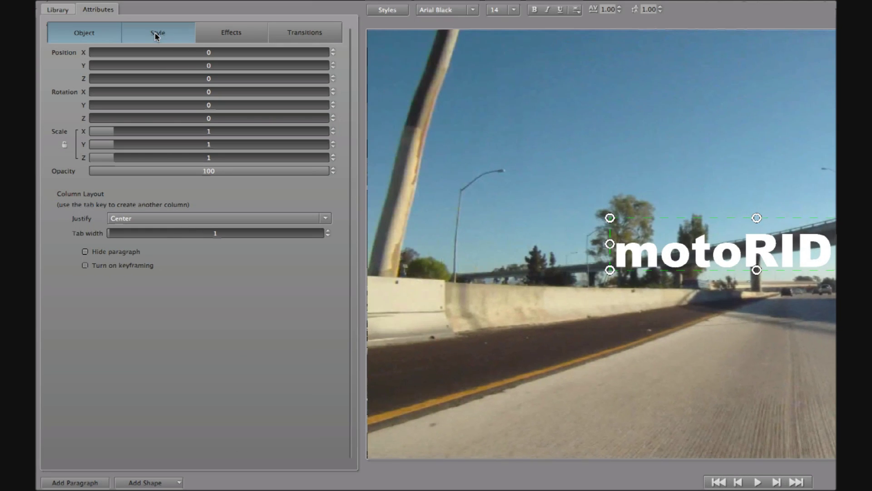
{"action": "left_click", "coordinate": [155, 34]}
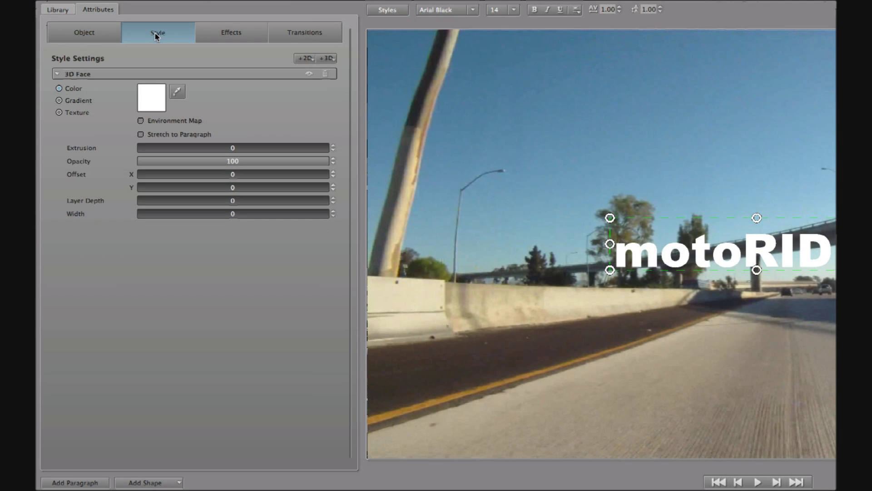
{"action": "left_click", "coordinate": [151, 104]}
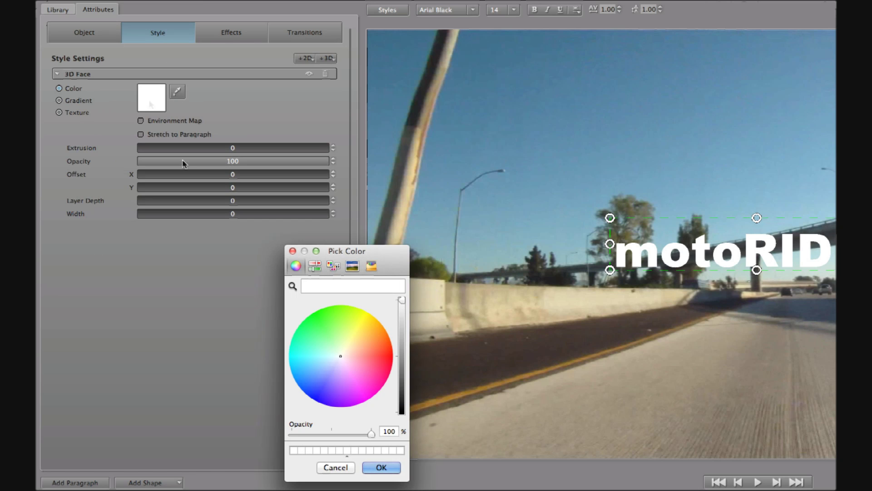
{"action": "left_click", "coordinate": [358, 324]}
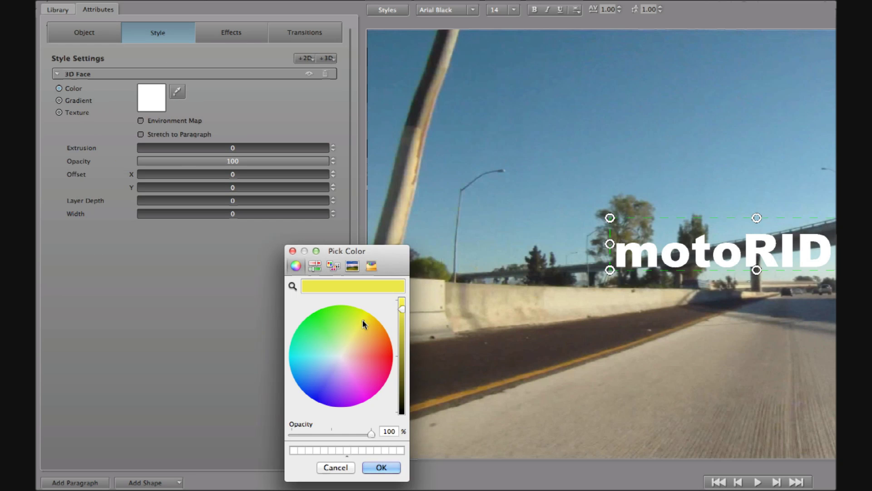
{"action": "left_click", "coordinate": [388, 467]}
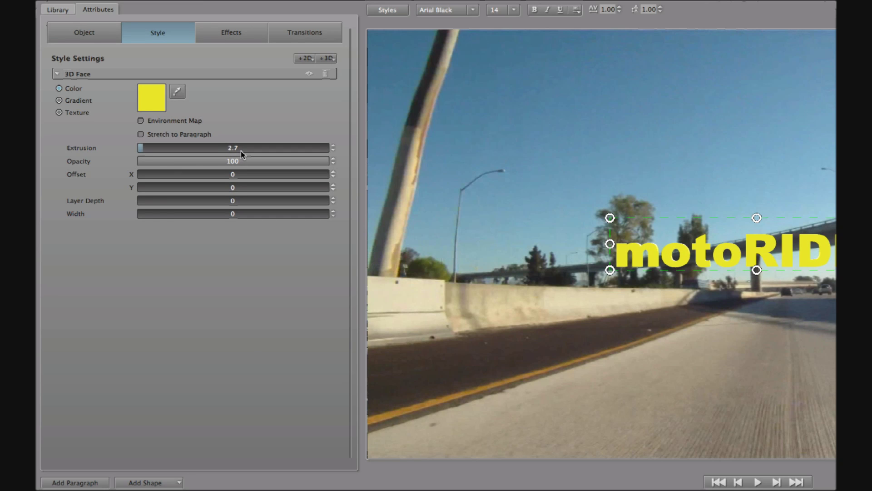
Add a 3D Outline layer coloured black.
{"action": "left_click", "coordinate": [326, 59]}
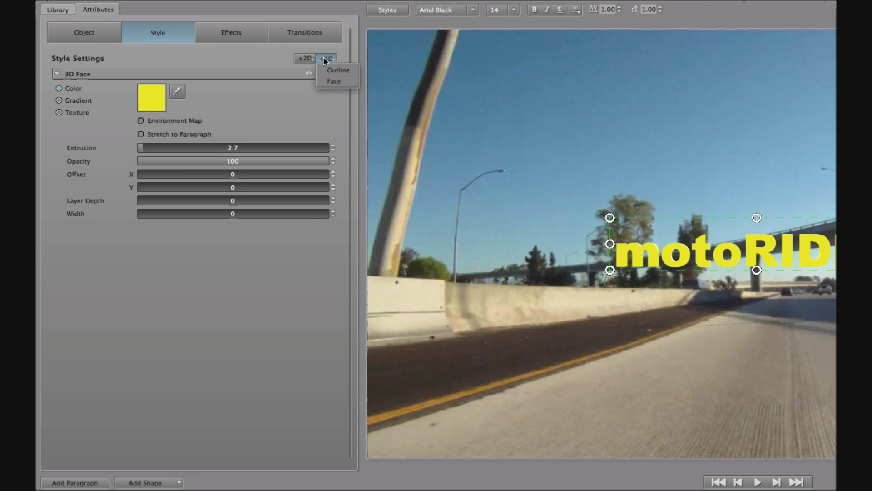
{"action": "left_click", "coordinate": [346, 70]}
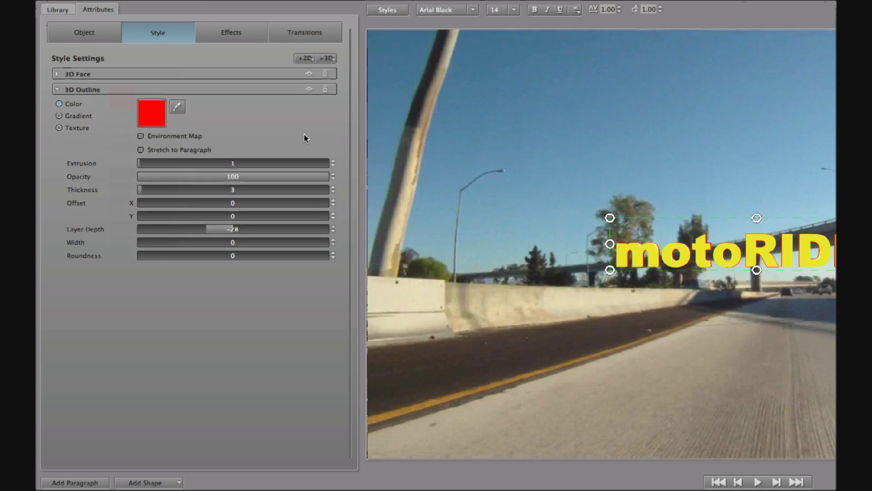
{"action": "left_click", "coordinate": [157, 113]}
{"action": "left_click_drag", "start_coordinate": [402, 302], "coordinate": [405, 419]}
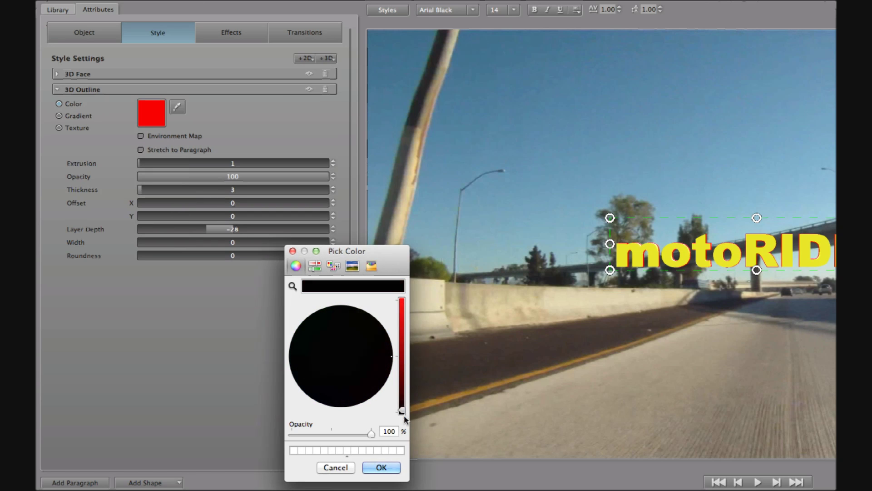
{"action": "left_click", "coordinate": [383, 468]}
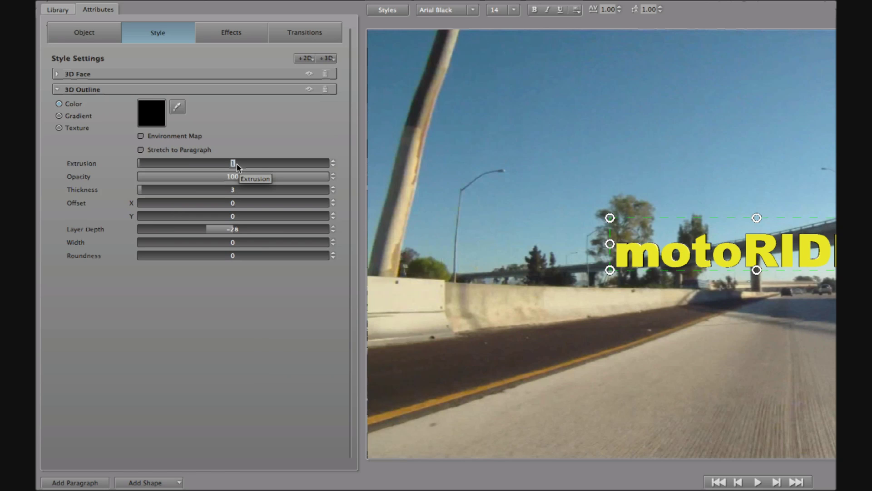
Set the outline's extrusion to 2.7 and thickness to 18.3.
{"action": "type", "text": "2.7"}
{"action": "left_click_drag", "start_coordinate": [212, 228], "coordinate": [203, 204]}
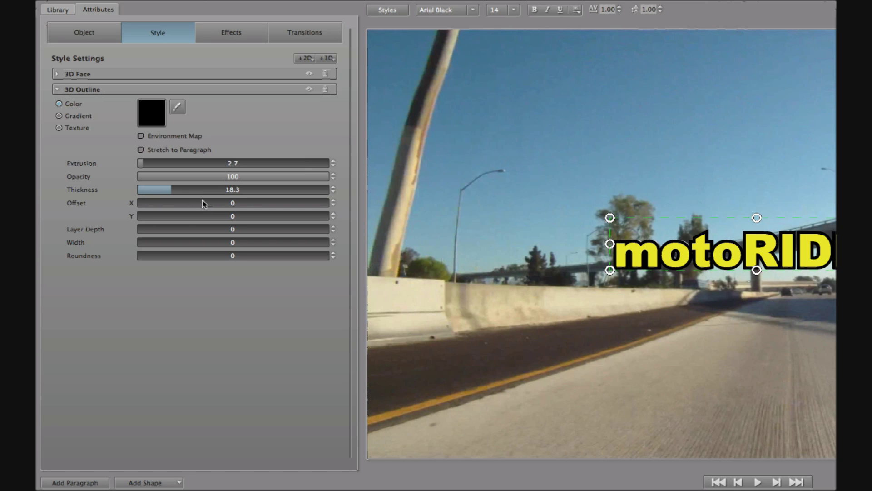
{"action": "left_click", "coordinate": [328, 61]}
Add a 3D Face layer at depth 2.7 with a white-to-transparent gradient at 30% opacity.
{"action": "left_click", "coordinate": [337, 82]}
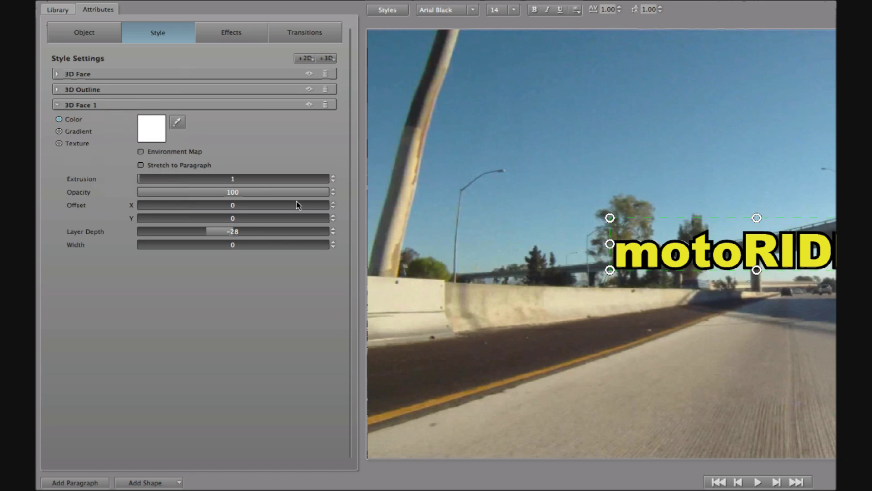
{"action": "left_click_drag", "start_coordinate": [214, 234], "coordinate": [267, 249]}
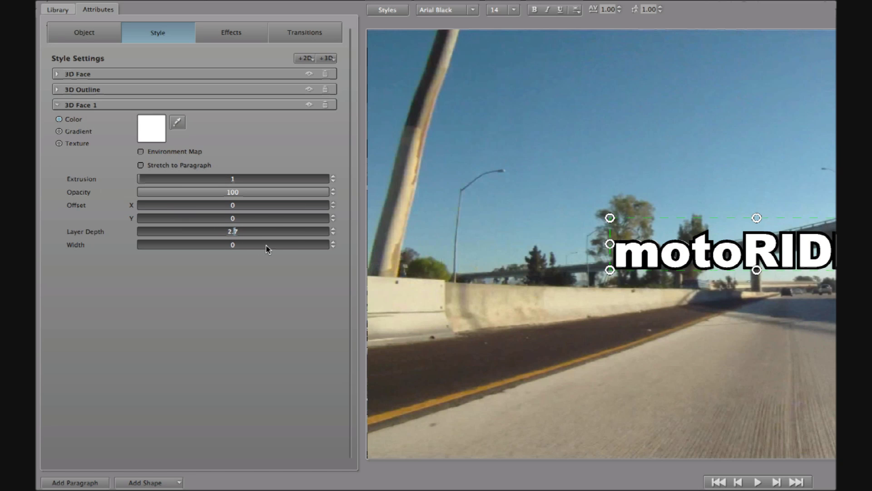
{"action": "left_click", "coordinate": [71, 133]}
{"action": "left_click", "coordinate": [164, 138]}
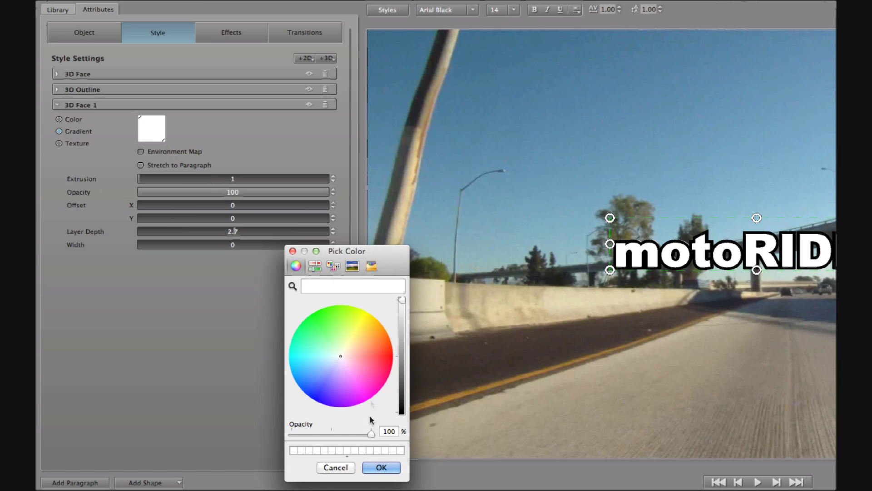
{"action": "left_click_drag", "start_coordinate": [370, 432], "coordinate": [275, 433]}
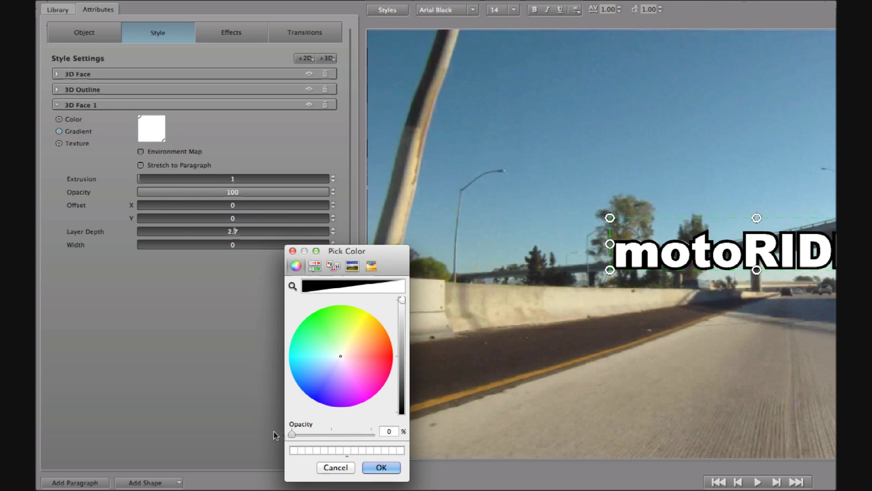
{"action": "left_click", "coordinate": [392, 469]}
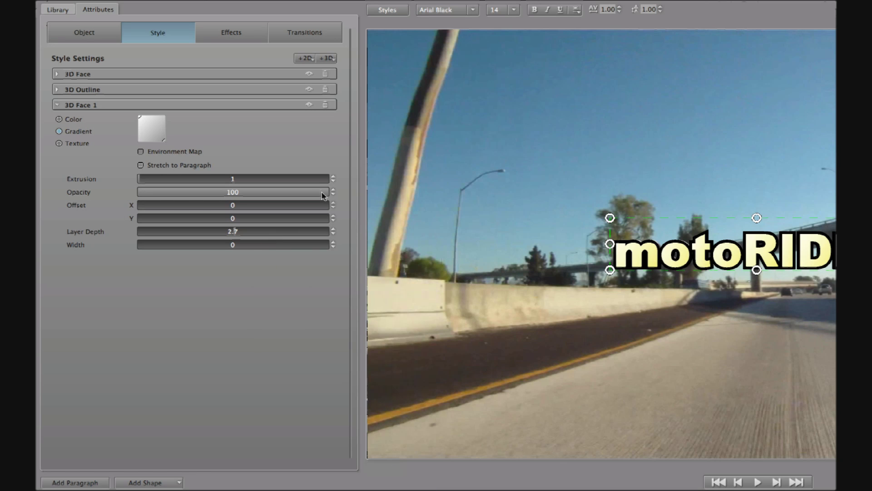
{"action": "left_click_drag", "start_coordinate": [323, 195], "coordinate": [55, 202]}
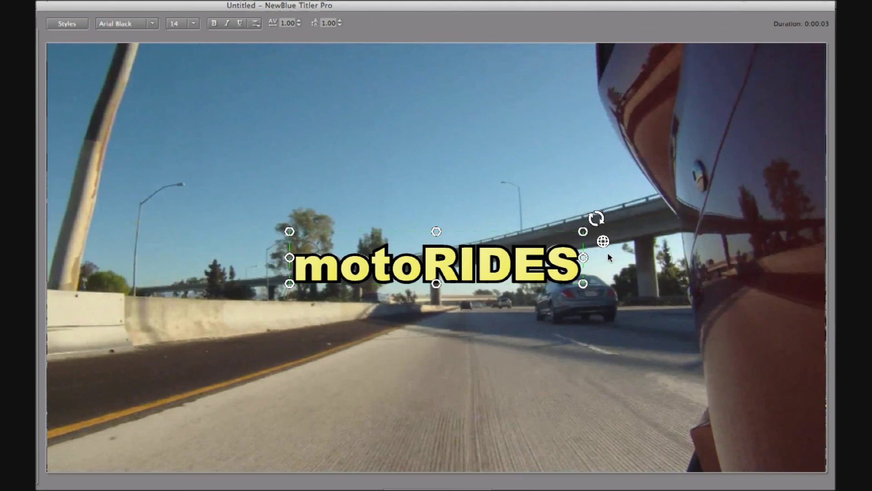
{"action": "mouse_move", "coordinate": [603, 242]}
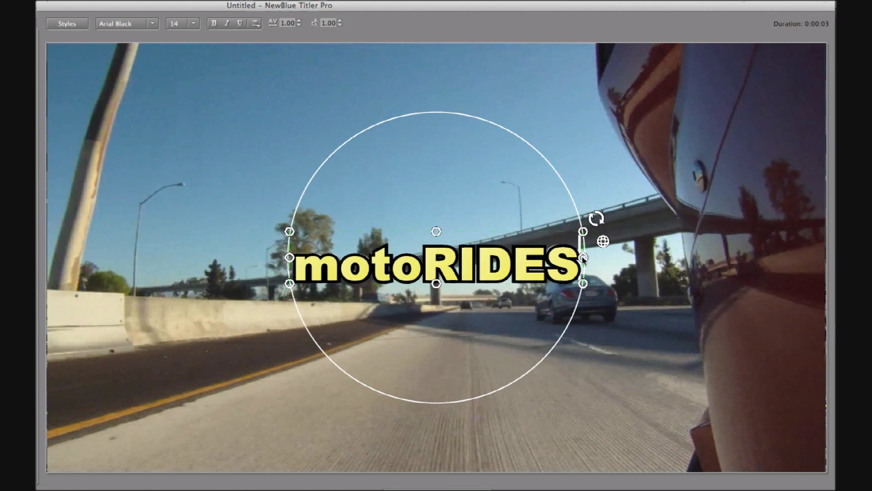
{"action": "left_click_drag", "start_coordinate": [583, 259], "coordinate": [548, 272]}
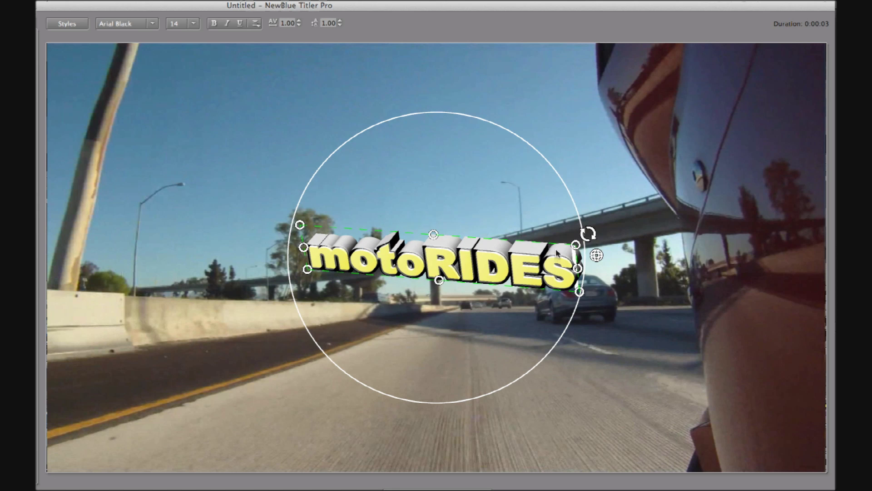
{"action": "left_click_drag", "start_coordinate": [545, 314], "coordinate": [463, 359]}
{"action": "key", "text": "ctrl+z"}
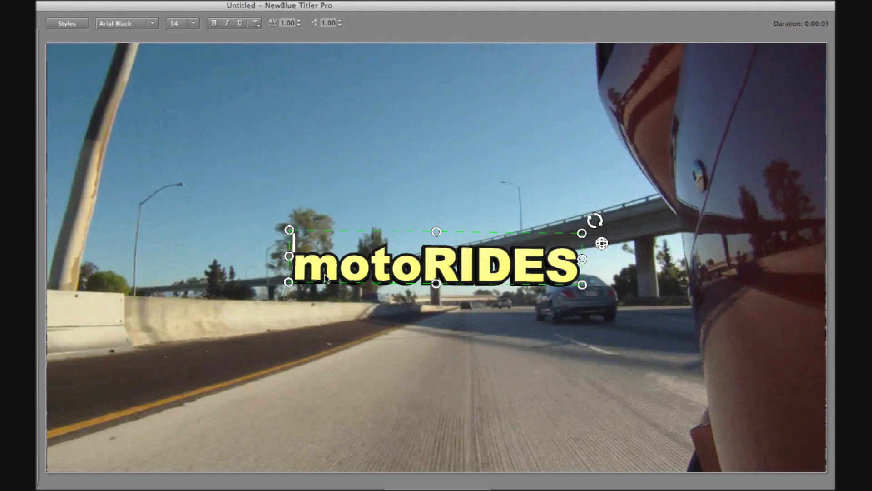
Select the word 'moto', enlarge it slightly, and place the caret at the title's start.
{"action": "left_click", "coordinate": [341, 297]}
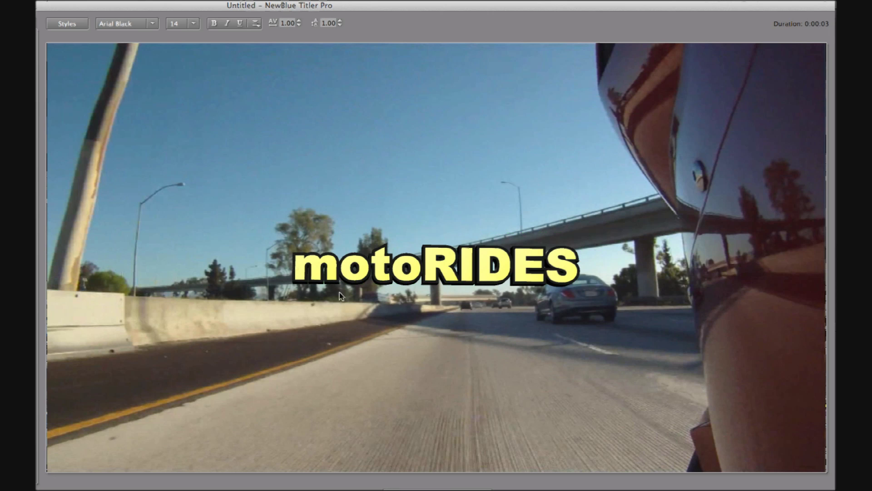
{"action": "left_click", "coordinate": [326, 268]}
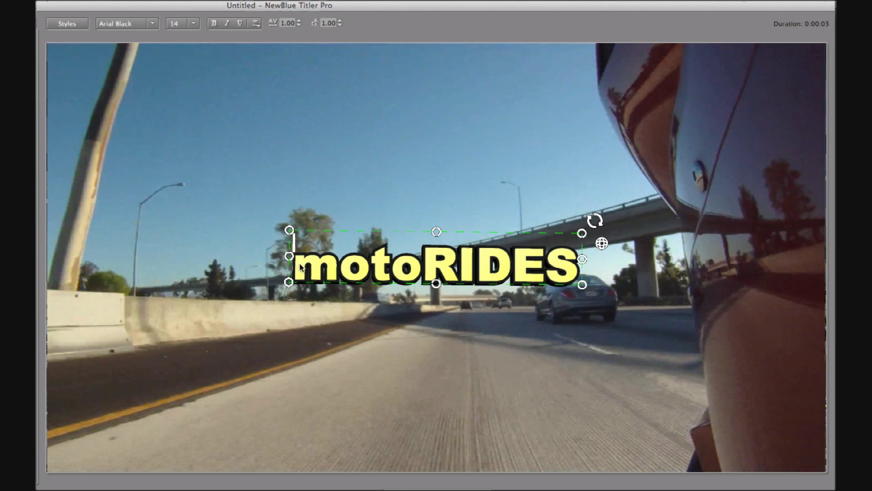
{"action": "left_click_drag", "start_coordinate": [295, 268], "coordinate": [422, 271]}
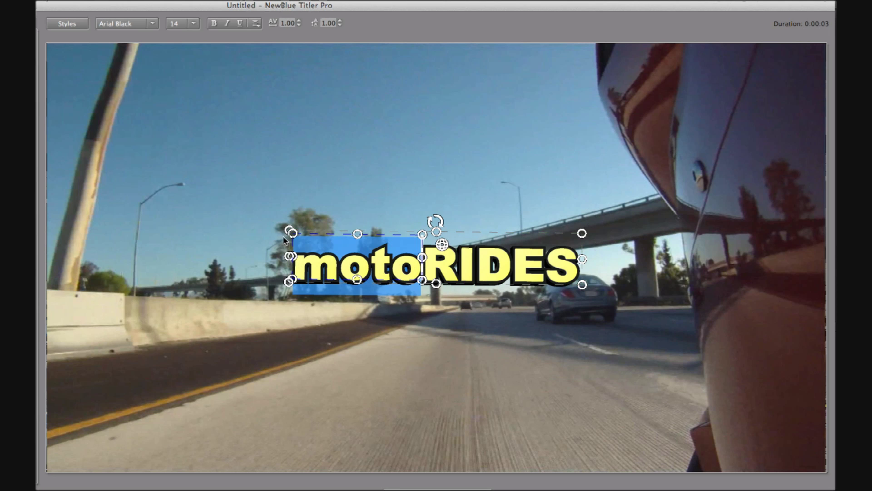
{"action": "mouse_move", "coordinate": [290, 230]}
{"action": "left_mouse_down"}
{"action": "mouse_move", "coordinate": [292, 240]}
{"action": "mouse_move", "coordinate": [284, 238]}
{"action": "left_mouse_up"}
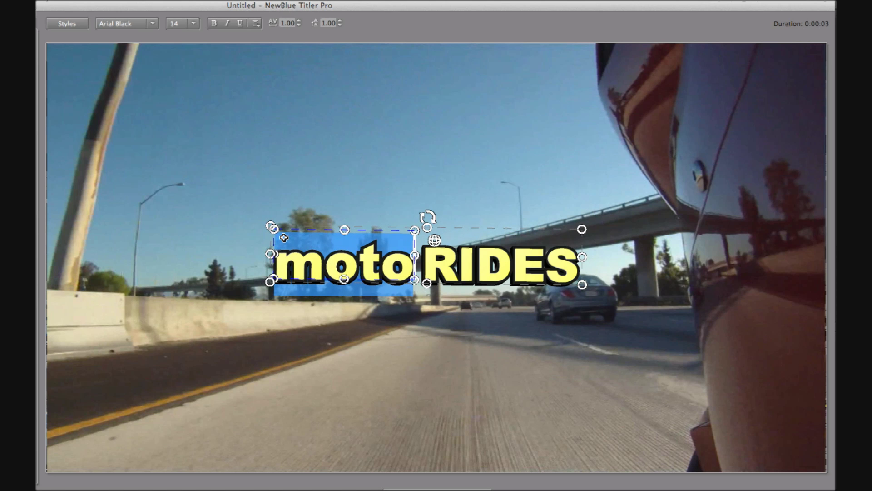
{"action": "left_click", "coordinate": [324, 277]}
{"action": "left_click", "coordinate": [278, 271]}
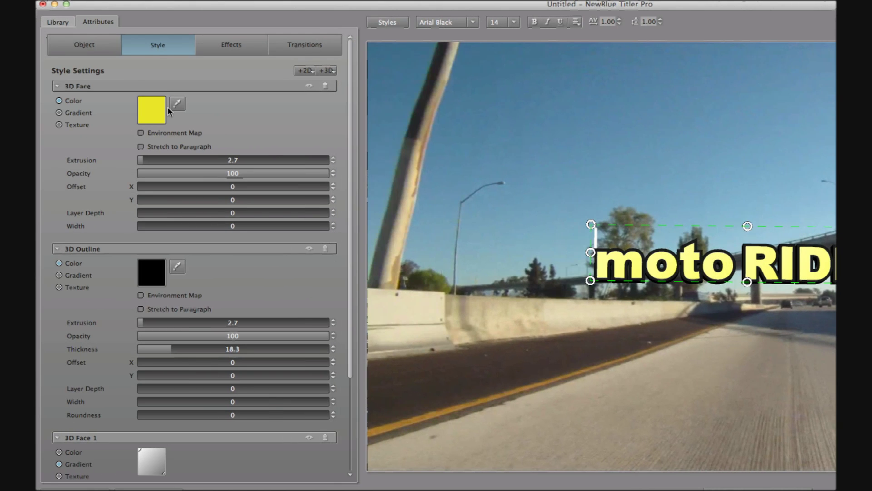
Turn on keyframing for the title and add a second keyframe at about 1 second.
{"action": "left_click", "coordinate": [90, 49]}
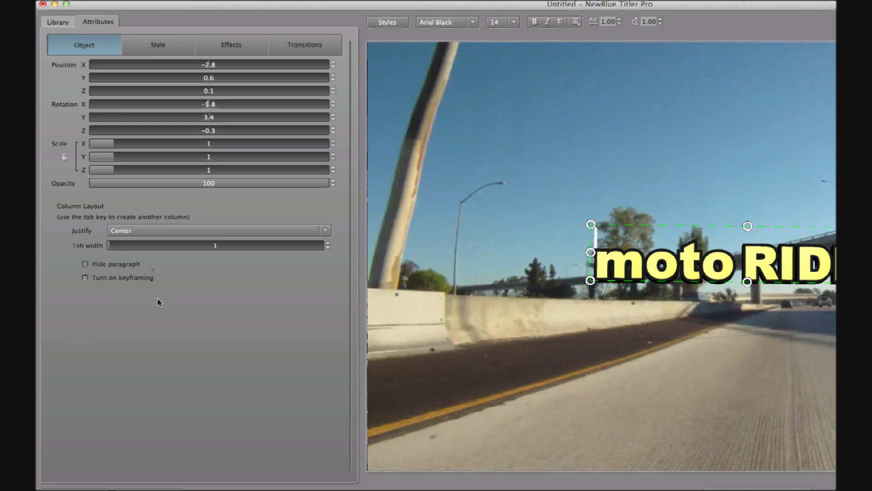
{"action": "left_click", "coordinate": [85, 279]}
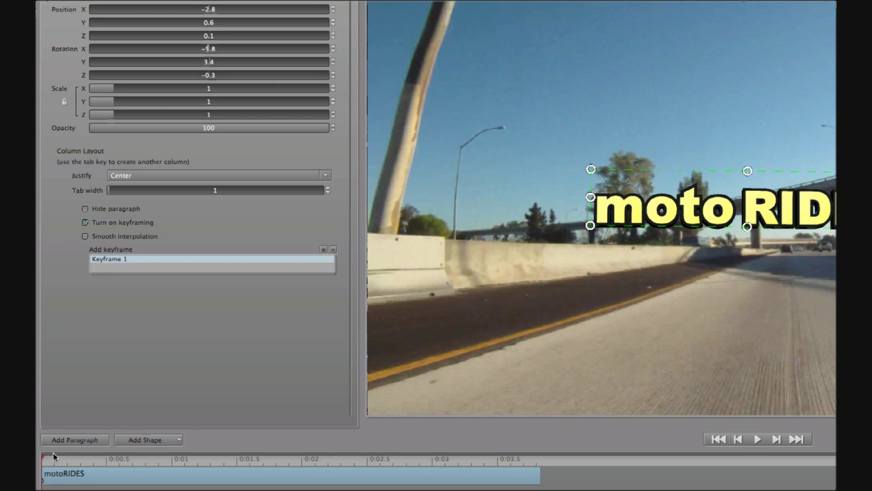
{"action": "key", "text": "space"}
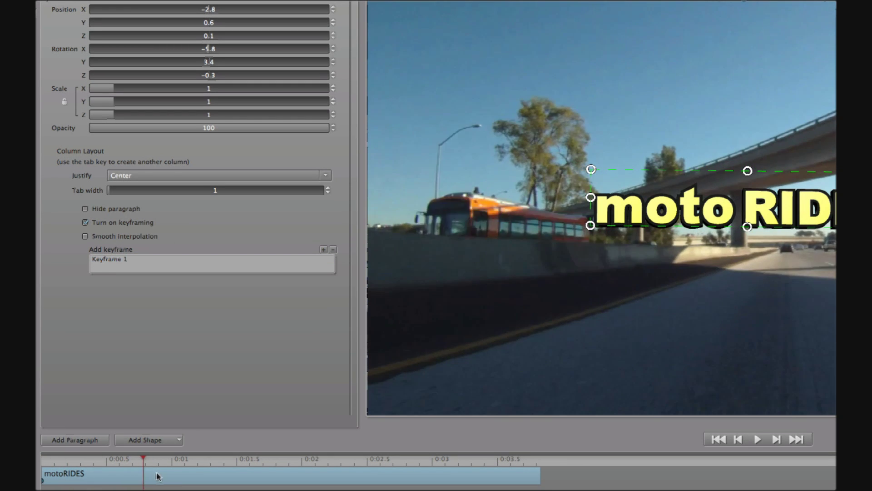
{"action": "left_click", "coordinate": [173, 477]}
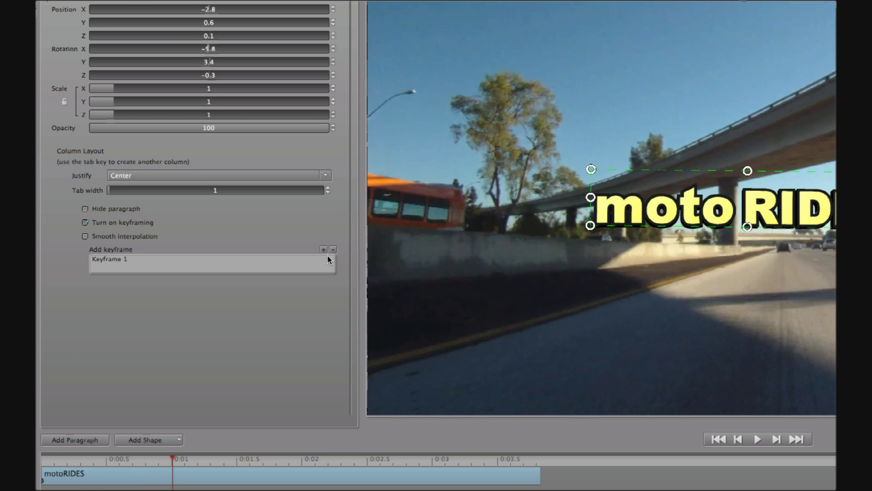
{"action": "left_click", "coordinate": [324, 250]}
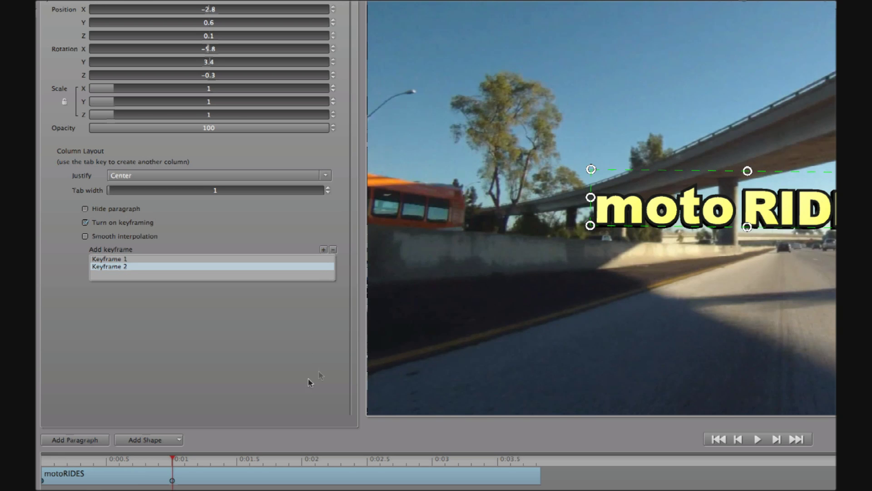
Add keyframes at 2.5 seconds and at the end, then raise Keyframe 3's Z position to 174.1.
{"action": "key", "text": "space"}
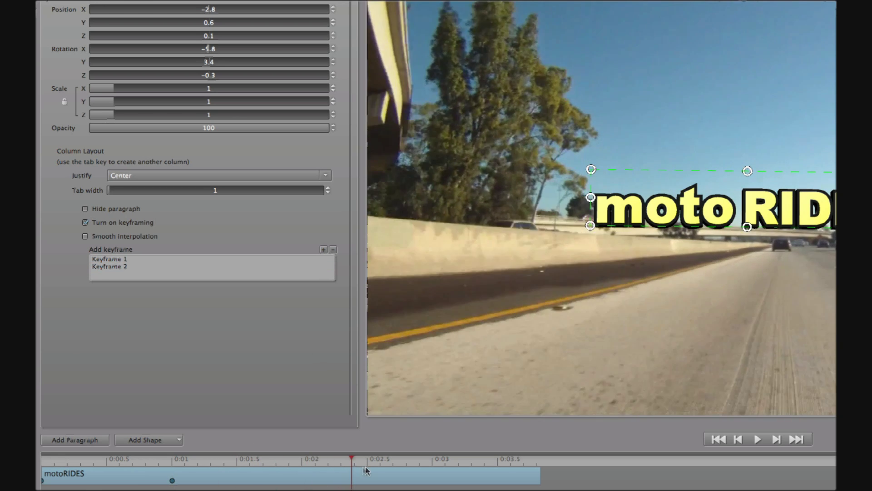
{"action": "left_click", "coordinate": [387, 473]}
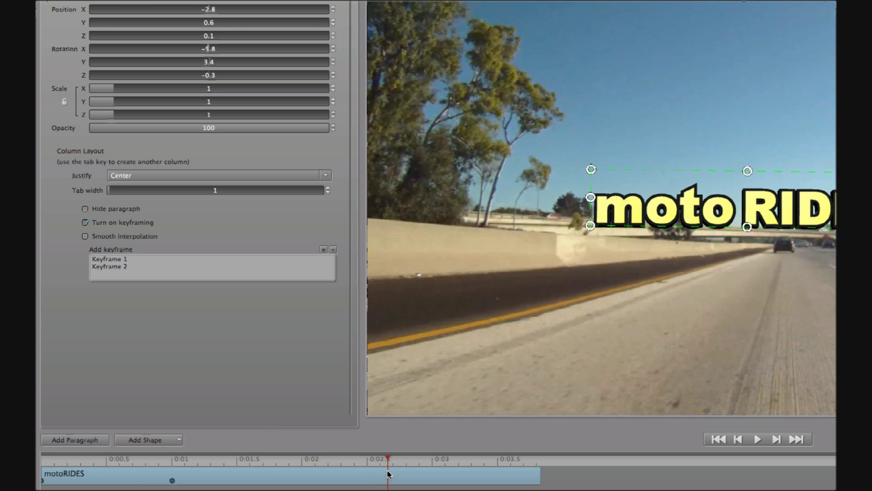
{"action": "left_click", "coordinate": [323, 250]}
{"action": "left_click_drag", "start_coordinate": [520, 461], "coordinate": [540, 463]}
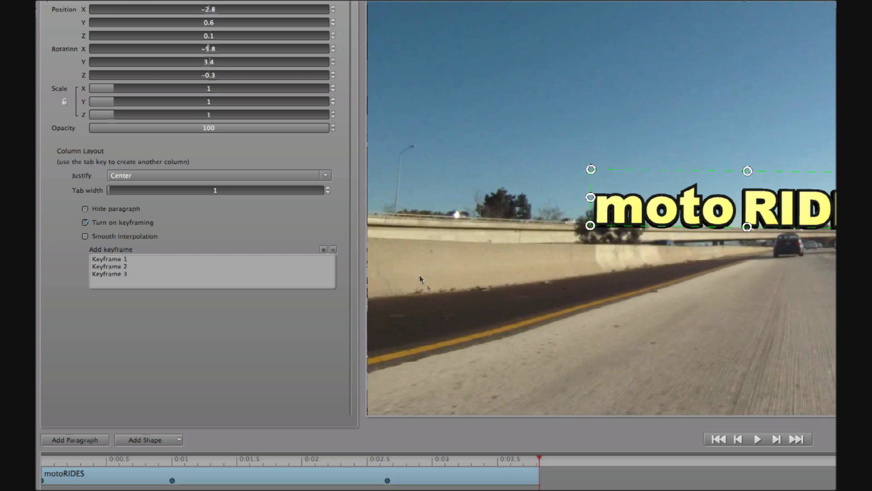
{"action": "left_click", "coordinate": [323, 250]}
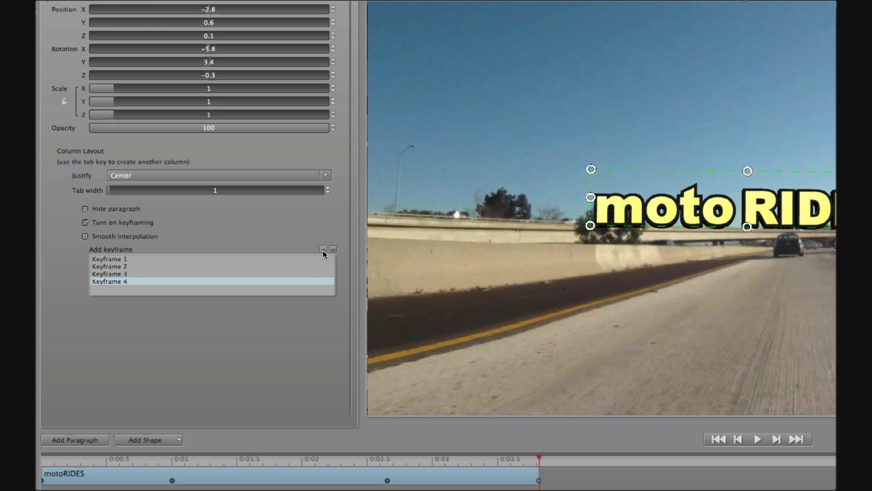
{"action": "left_click", "coordinate": [387, 481]}
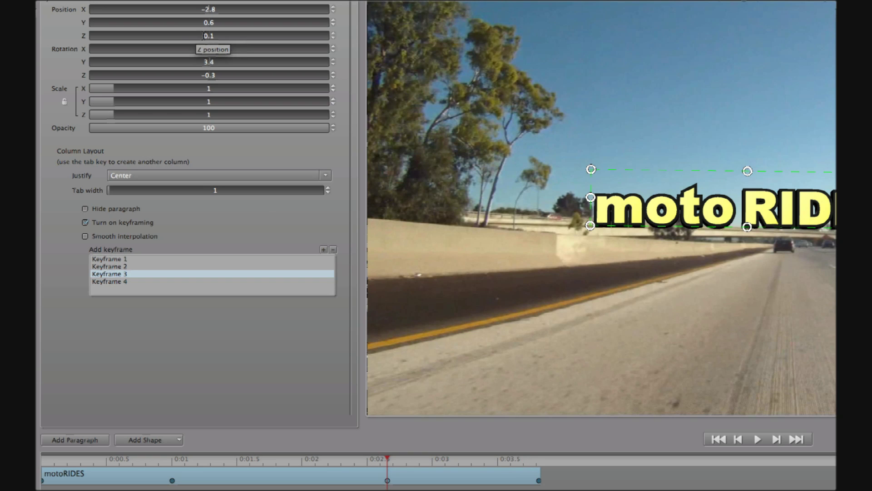
{"action": "left_click_drag", "start_coordinate": [203, 35], "coordinate": [288, 46]}
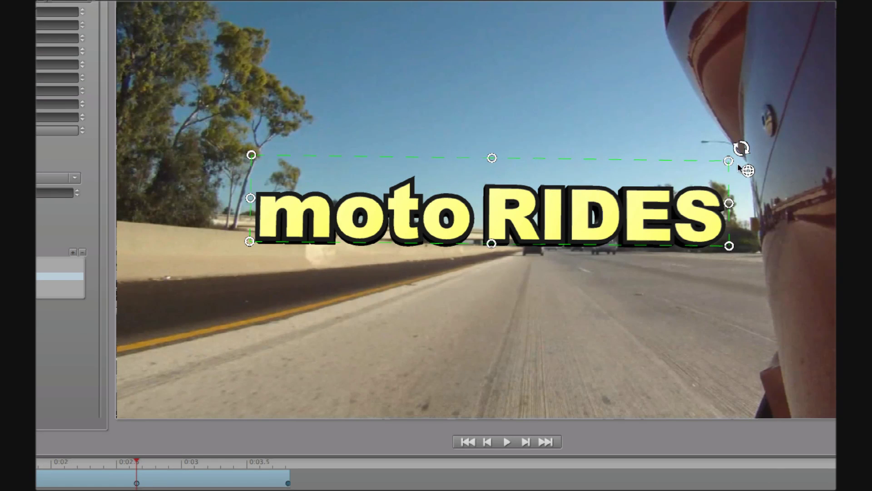
Tilt the title at Keyframe 3 to rotation X -4.4, Y -5.2, Z -1.2.
{"action": "mouse_move", "coordinate": [734, 187]}
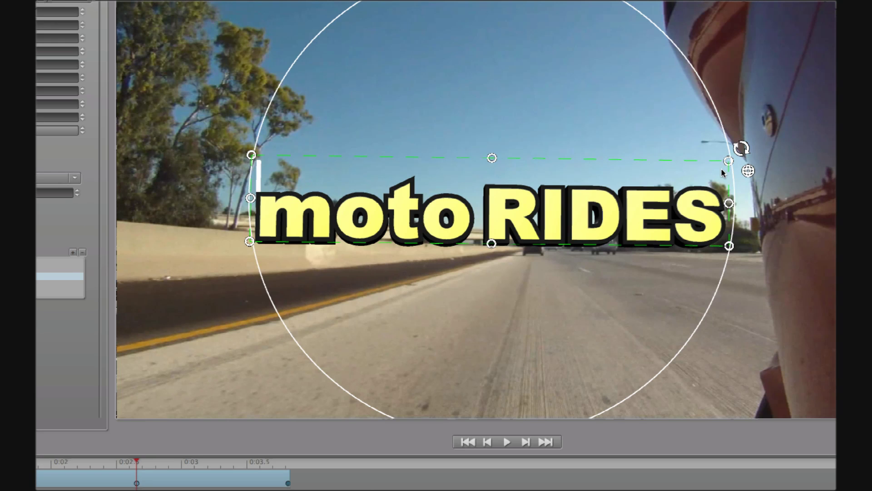
{"action": "left_click_drag", "start_coordinate": [724, 173], "coordinate": [724, 178]}
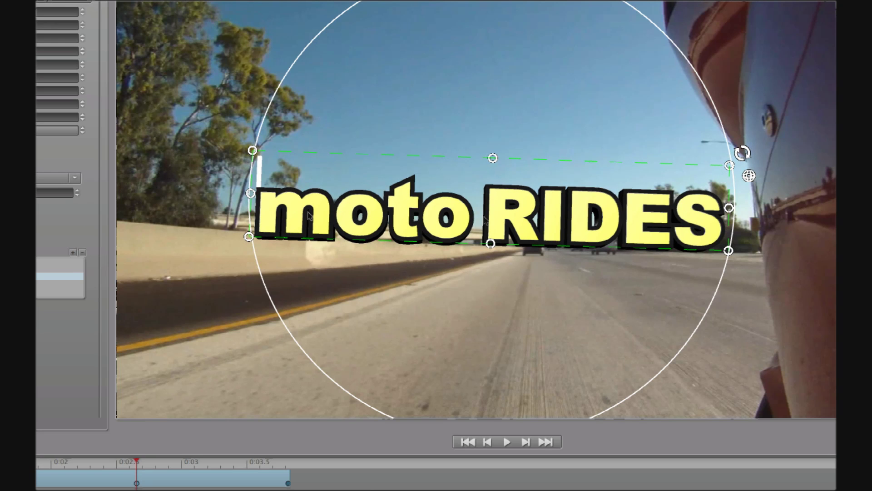
{"action": "left_click_drag", "start_coordinate": [263, 238], "coordinate": [240, 244]}
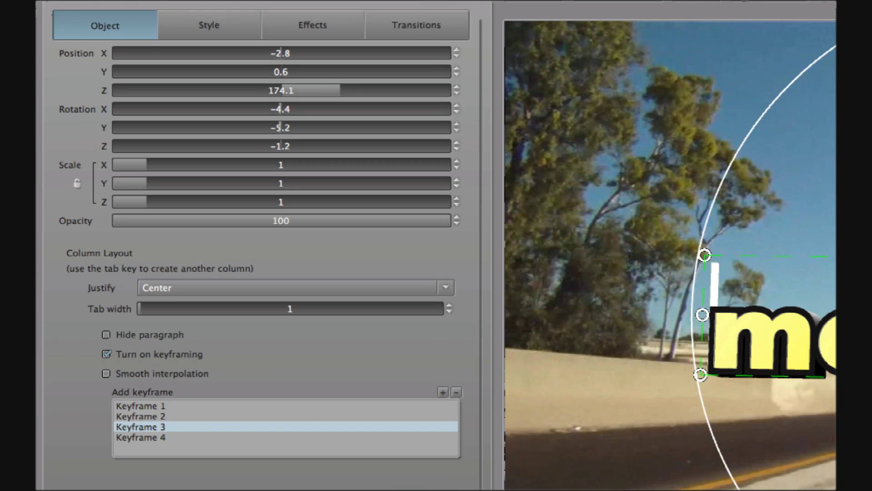
Copy Keyframe 3's values onto Keyframe 4 and scrub back to check the animation.
{"action": "right_click", "coordinate": [164, 430]}
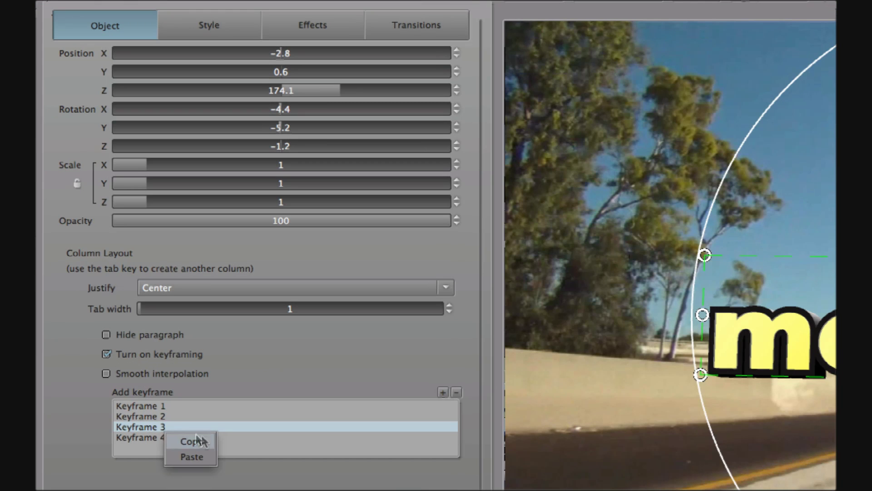
{"action": "left_click", "coordinate": [201, 437]}
{"action": "left_click", "coordinate": [144, 437]}
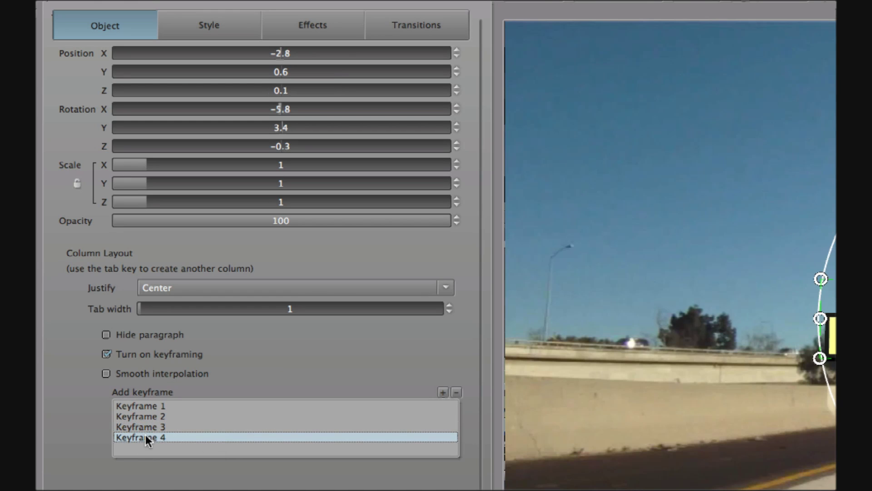
{"action": "right_click", "coordinate": [184, 437]}
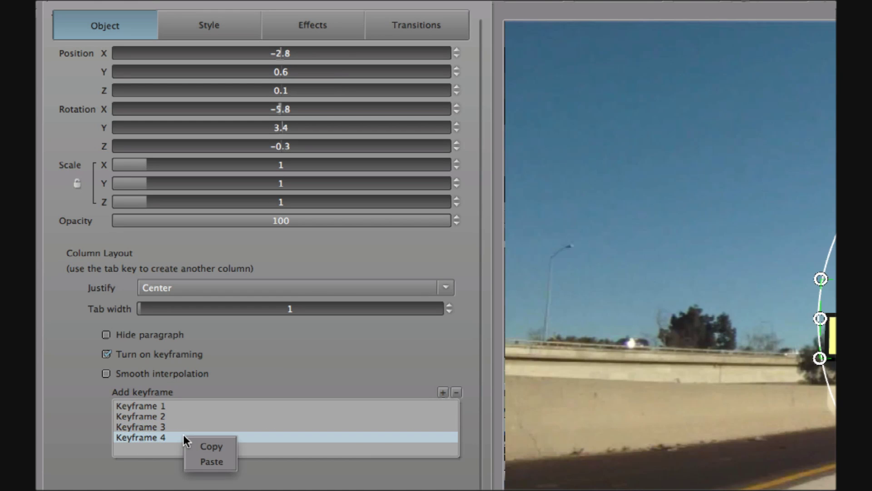
{"action": "left_click", "coordinate": [216, 459]}
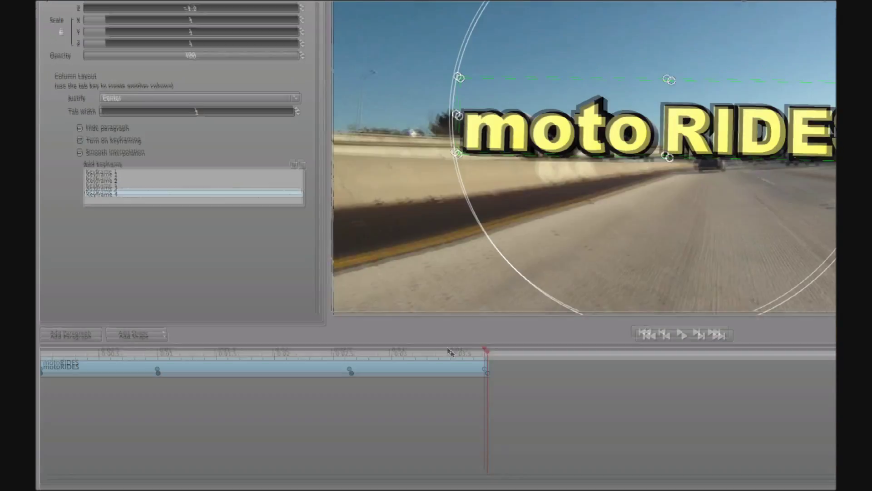
{"action": "left_click_drag", "start_coordinate": [449, 350], "coordinate": [90, 358]}
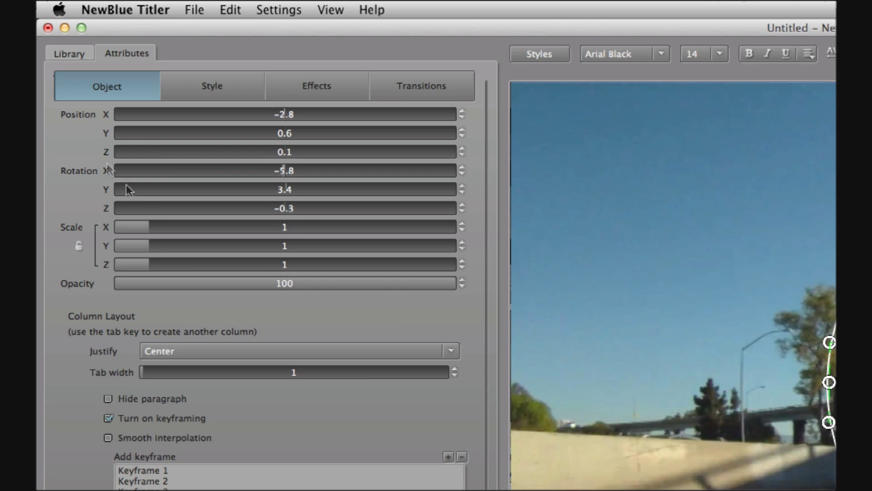
In Library Effects > Starter Pack > Film Camera, preview Earthquake and apply Camera, Hand Cranked.
{"action": "left_click", "coordinate": [69, 54]}
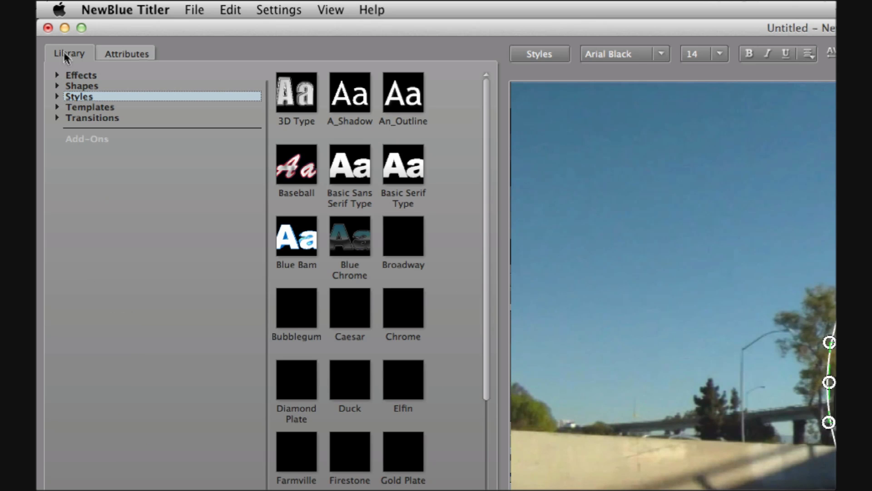
{"action": "left_click", "coordinate": [56, 75]}
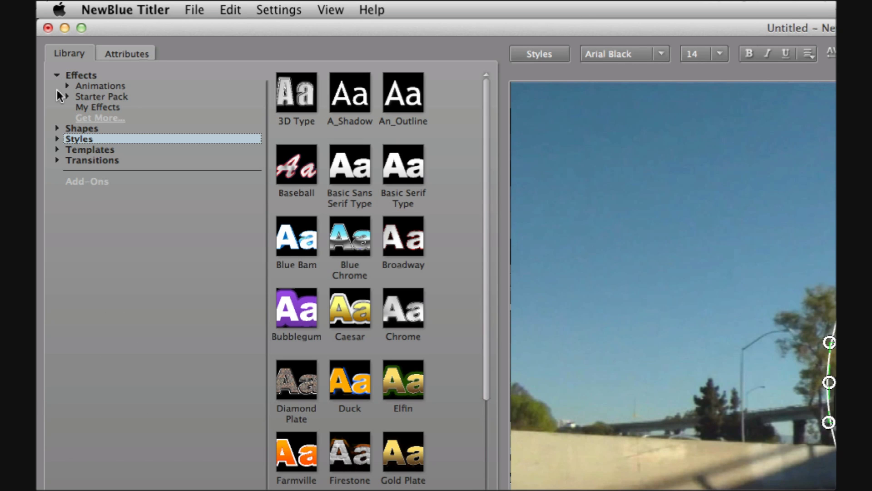
{"action": "left_click", "coordinate": [67, 96]}
{"action": "left_click", "coordinate": [126, 129]}
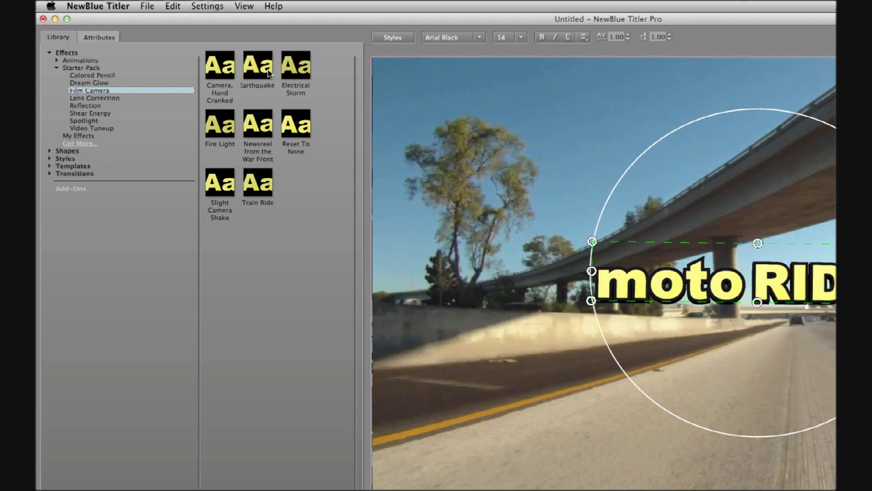
{"action": "left_click", "coordinate": [361, 100]}
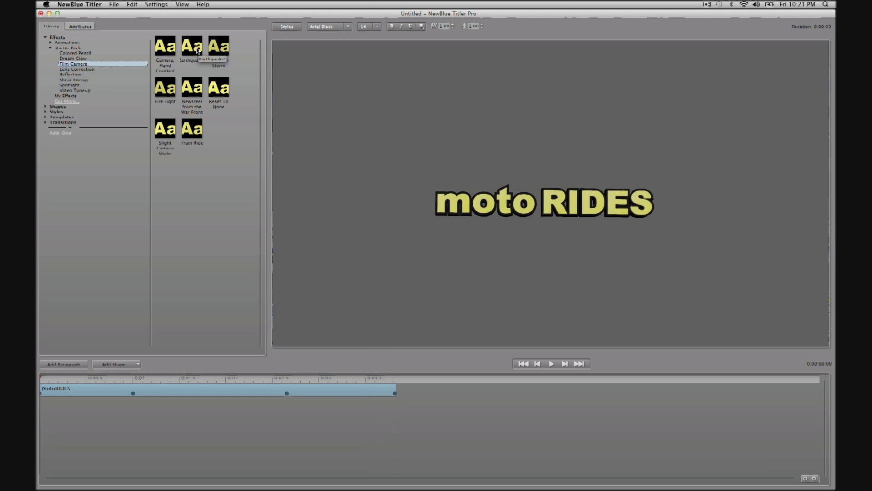
{"action": "left_click", "coordinate": [161, 49]}
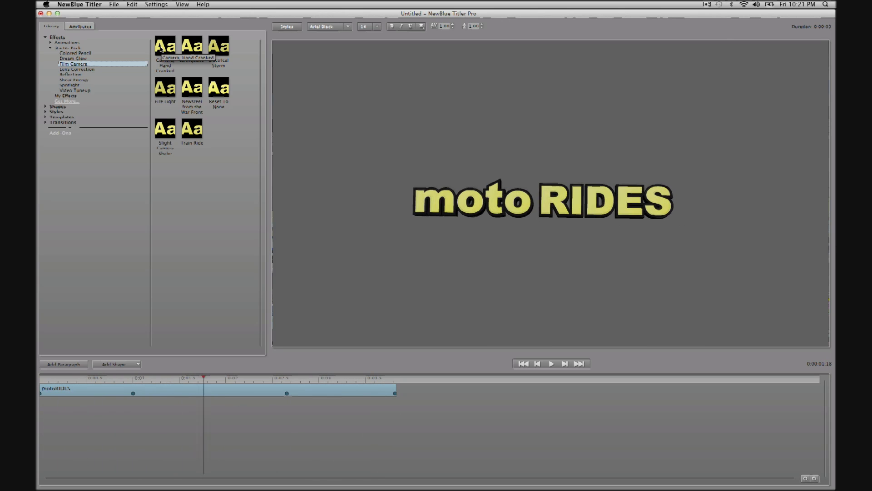
{"action": "double_click", "coordinate": [161, 49]}
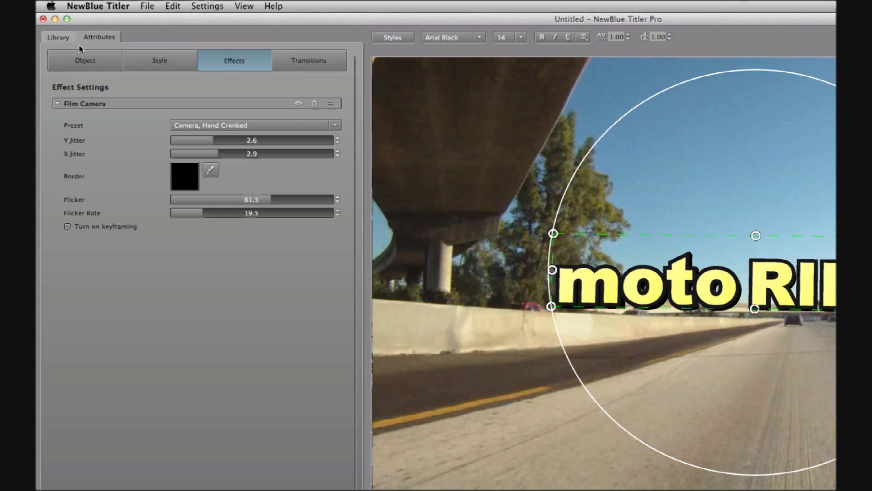
Apply the Poltergeist Dream Glow preset to the title and reduce its glow strength.
{"action": "left_click", "coordinate": [53, 26]}
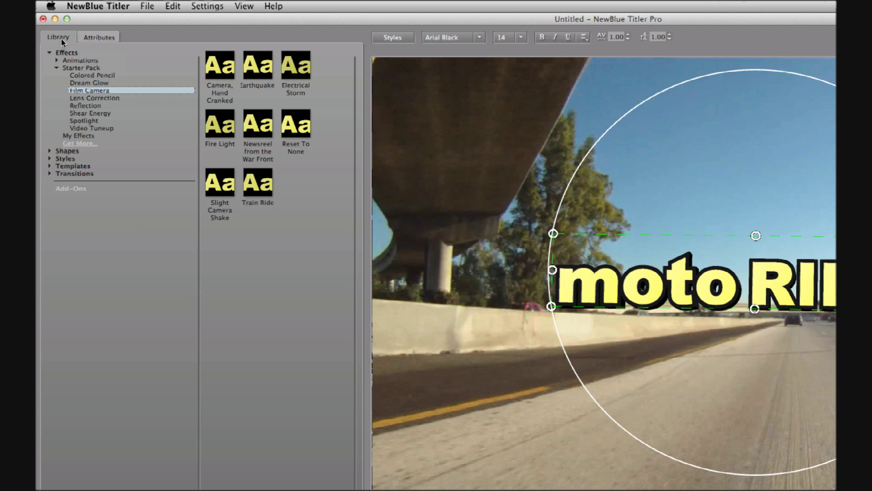
{"action": "left_click", "coordinate": [82, 83]}
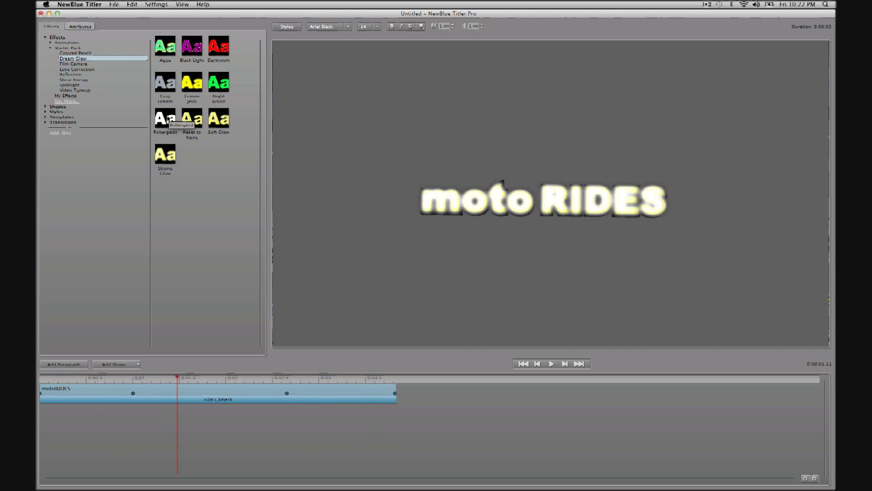
{"action": "double_click", "coordinate": [165, 119]}
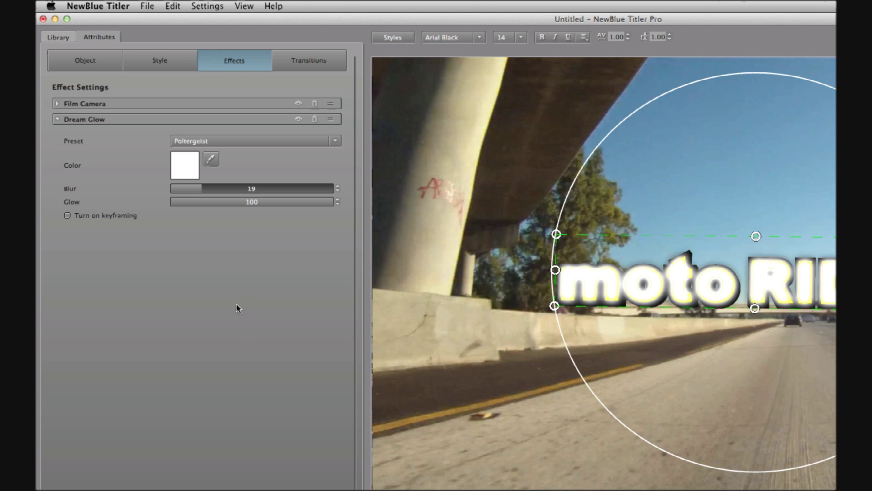
{"action": "left_click_drag", "start_coordinate": [328, 203], "coordinate": [170, 189]}
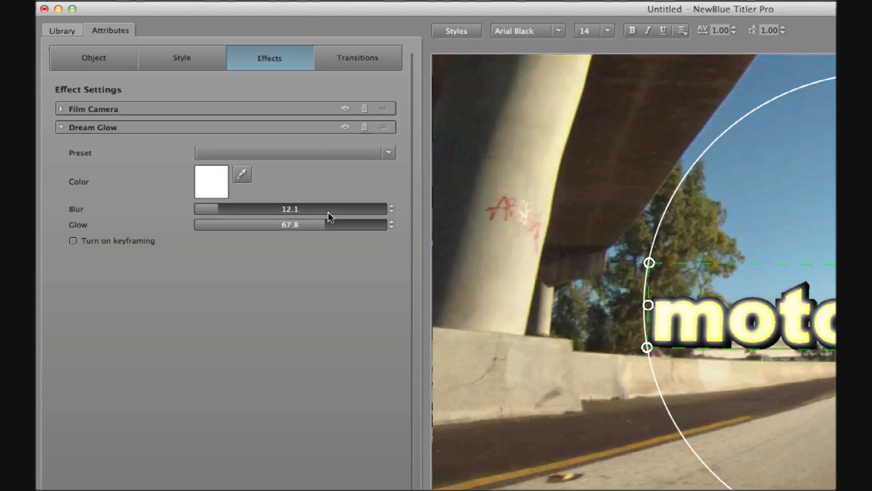
Toggle the Dream Glow off and on to compare, then lower Glow to 58.9.
{"action": "left_click", "coordinate": [346, 127]}
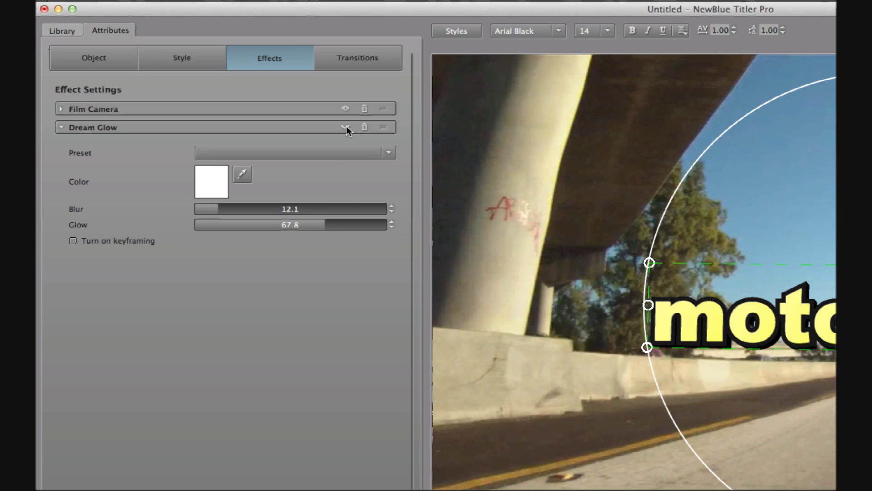
{"action": "left_click", "coordinate": [346, 127]}
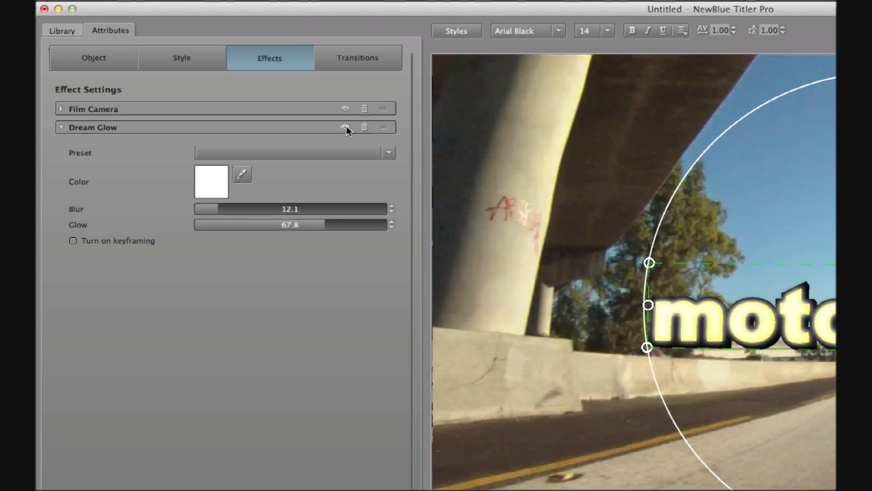
{"action": "left_click", "coordinate": [345, 127]}
{"action": "left_click", "coordinate": [345, 127]}
{"action": "left_click_drag", "start_coordinate": [320, 223], "coordinate": [285, 222]}
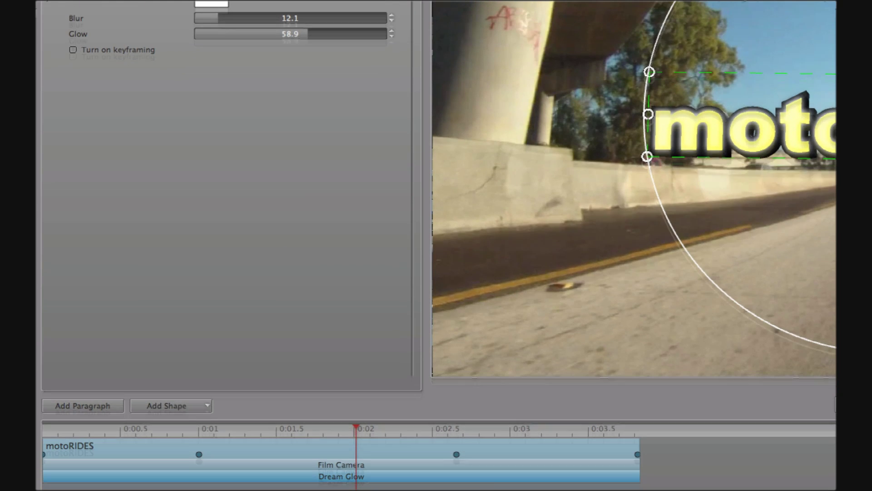
At the 0:02.5 keyframe, set the title's X and Y rotation to 0.
{"action": "left_click", "coordinate": [457, 454]}
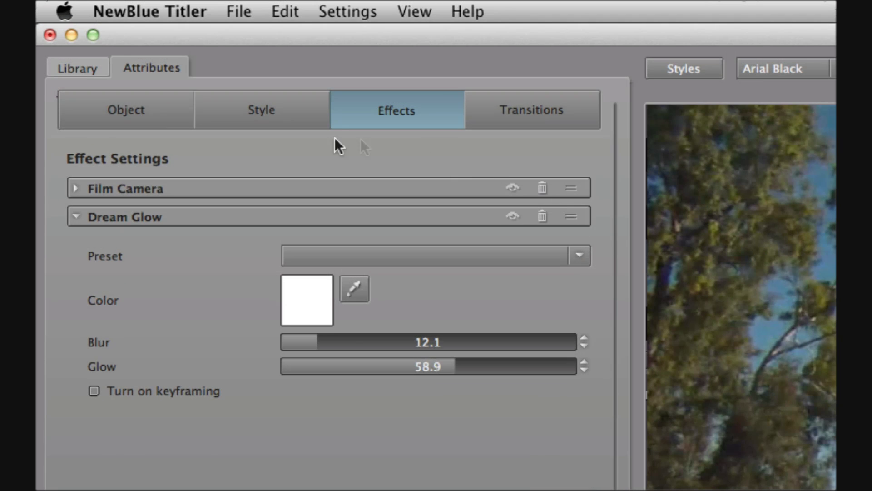
{"action": "left_click", "coordinate": [126, 116]}
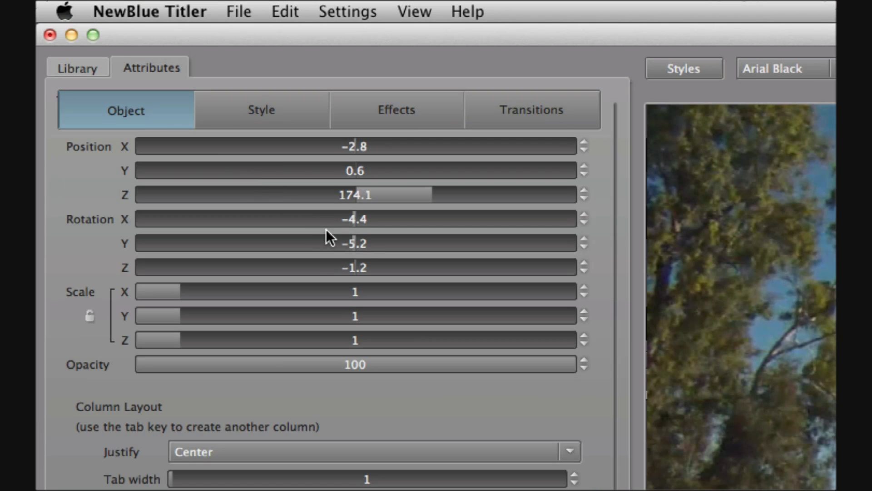
{"action": "double_click", "coordinate": [356, 220]}
{"action": "type", "text": "0"}
{"action": "double_click", "coordinate": [361, 241]}
{"action": "type", "text": "0"}
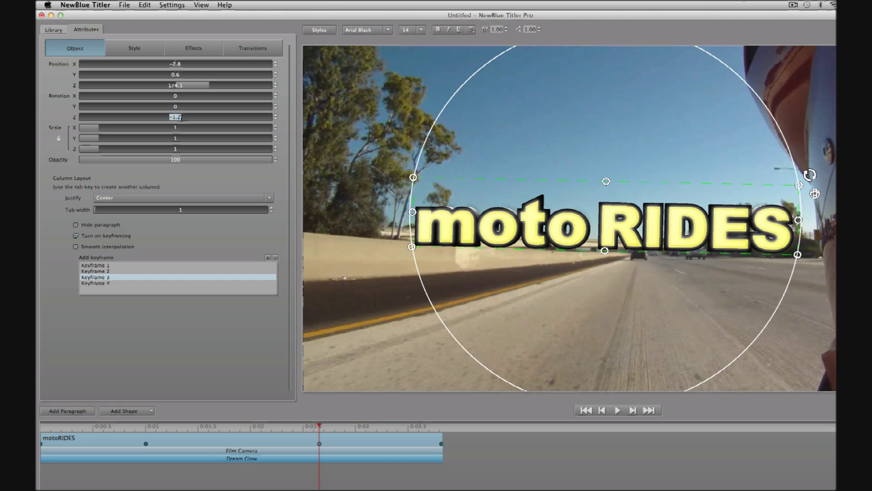
{"action": "type", "text": "0"}
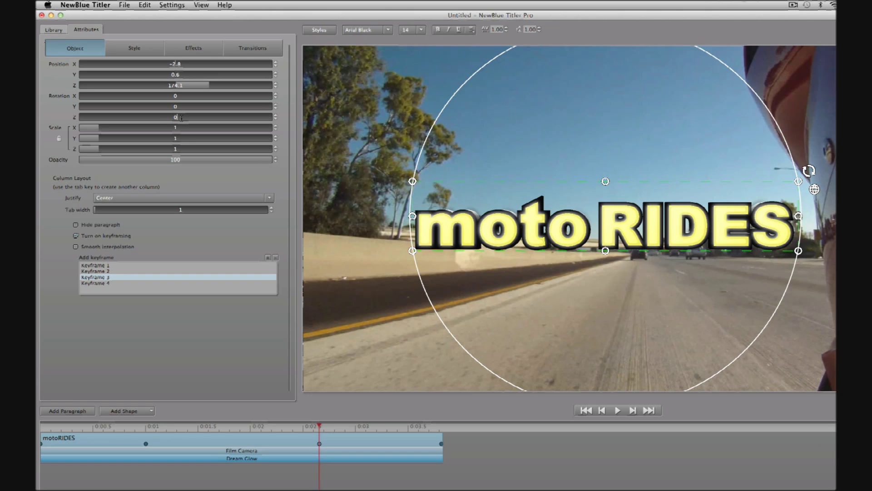
Copy Keyframe 3's values and paste them onto the final keyframe.
{"action": "right_click", "coordinate": [123, 280]}
{"action": "left_click", "coordinate": [131, 284]}
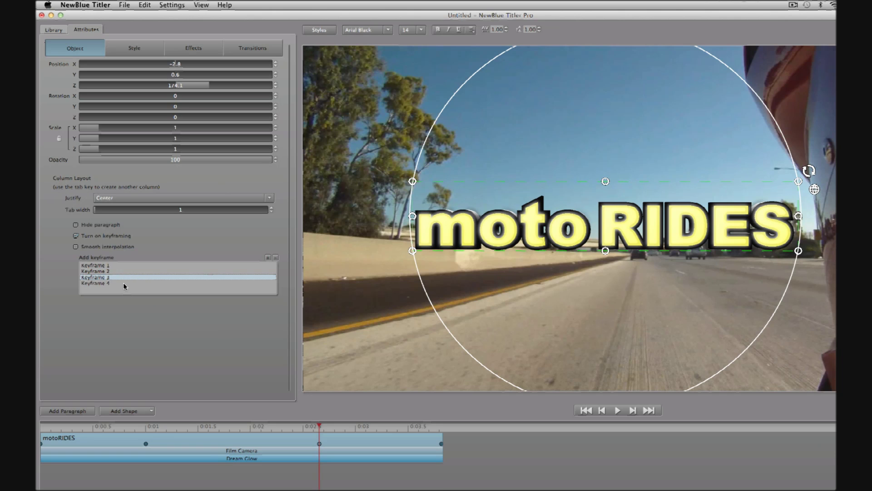
{"action": "left_click", "coordinate": [124, 283]}
{"action": "right_click", "coordinate": [123, 283]}
{"action": "left_click", "coordinate": [139, 299]}
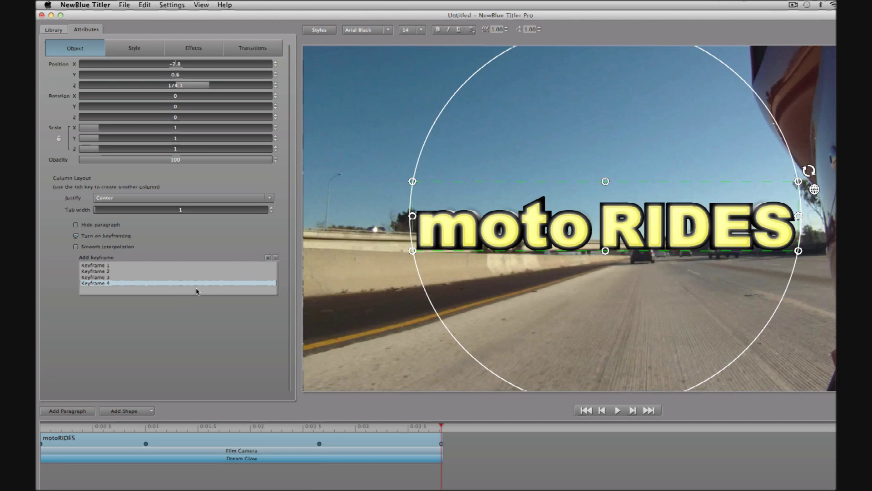
{"action": "left_click", "coordinate": [109, 278]}
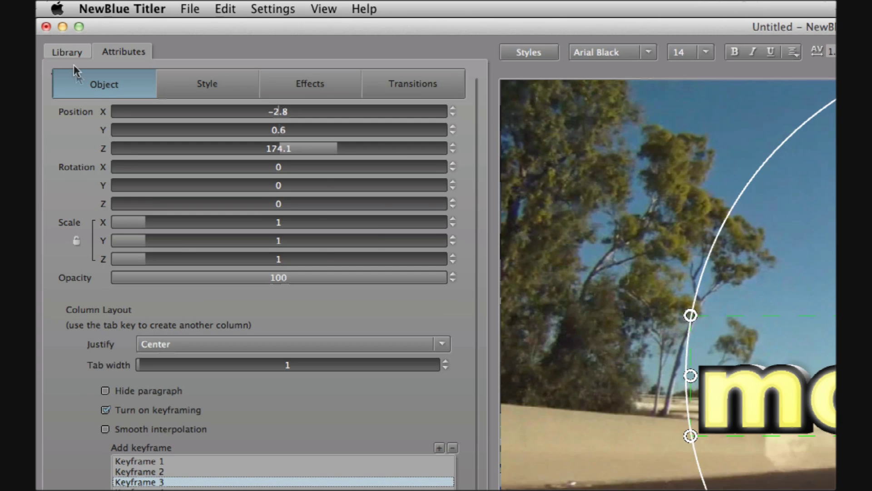
Apply the Flashing Letters Overlap Zoom transition and trim it to end at 0:01.
{"action": "left_click", "coordinate": [67, 52]}
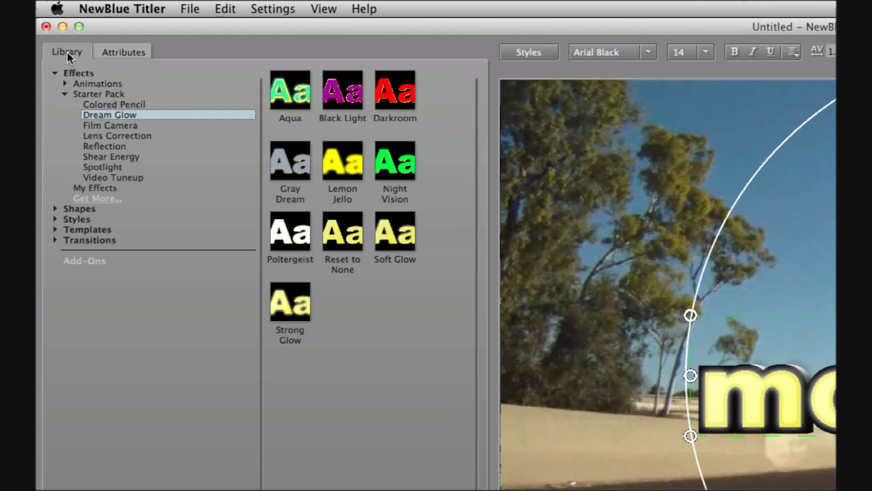
{"action": "left_click", "coordinate": [55, 240]}
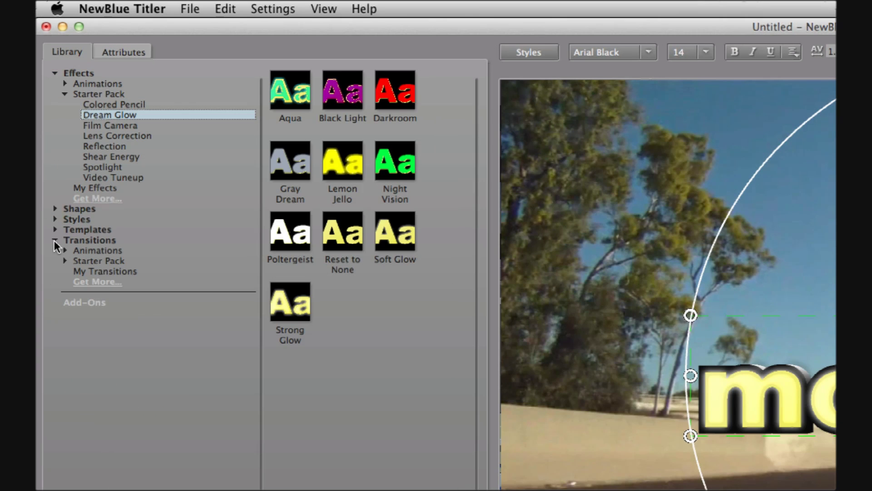
{"action": "left_click", "coordinate": [65, 251]}
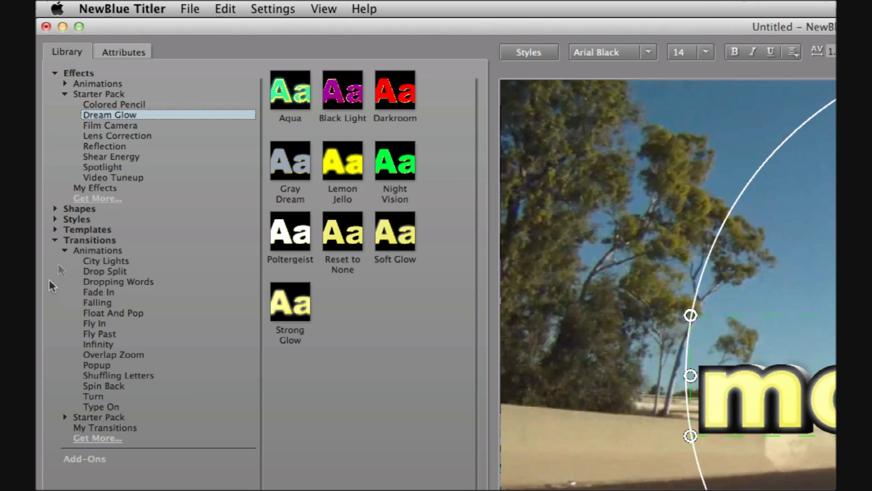
{"action": "left_click", "coordinate": [96, 354]}
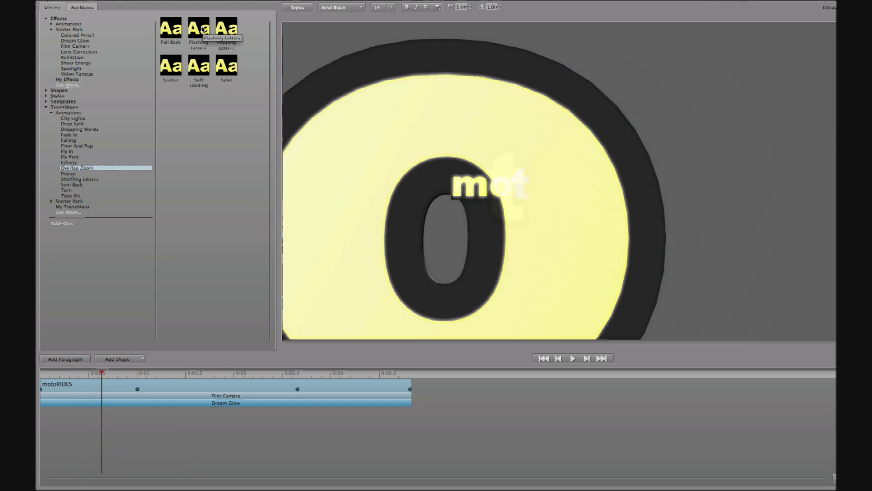
{"action": "double_click", "coordinate": [203, 29]}
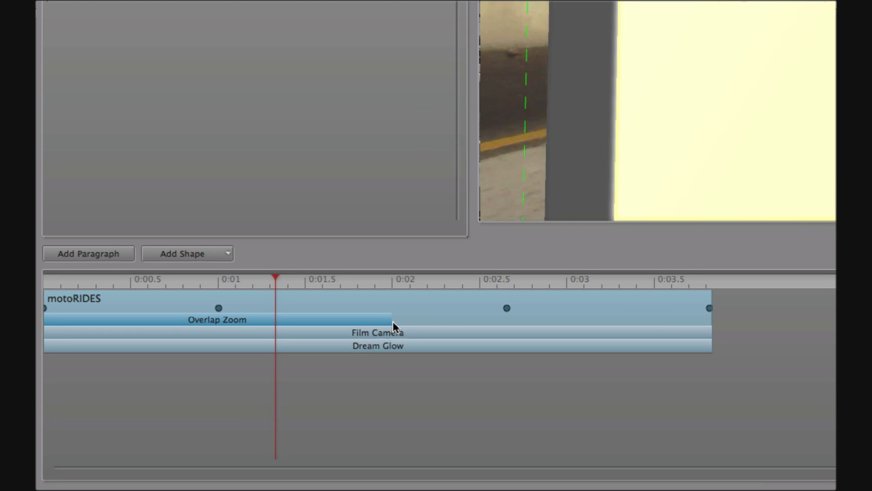
{"action": "left_click_drag", "start_coordinate": [393, 322], "coordinate": [221, 322]}
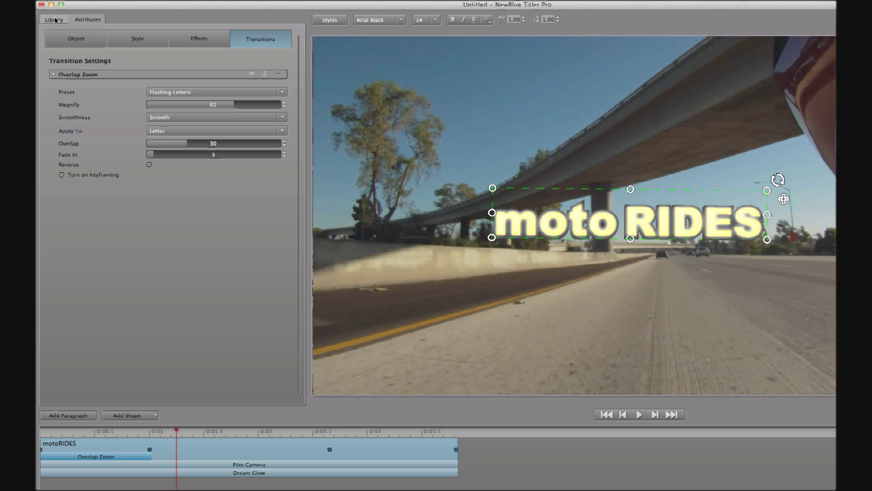
Add a second Flashing Letters transition running from about 0:02.6 to the title's end.
{"action": "left_click", "coordinate": [54, 20]}
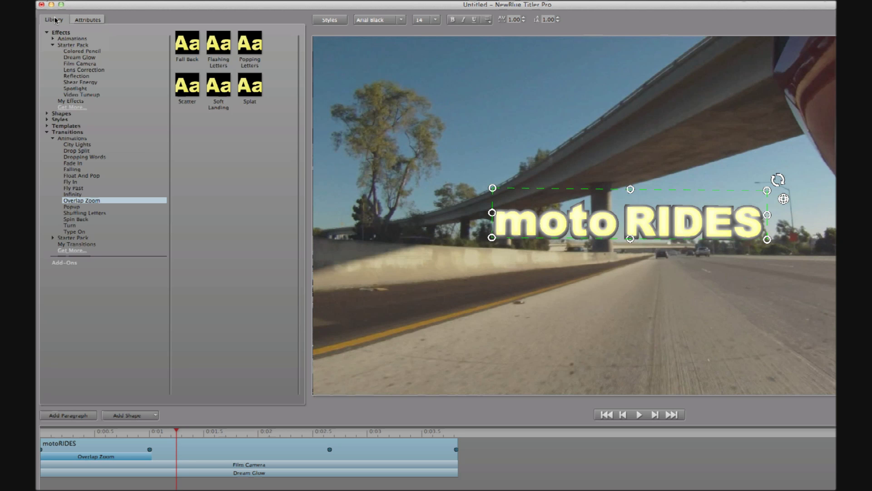
{"action": "double_click", "coordinate": [82, 200]}
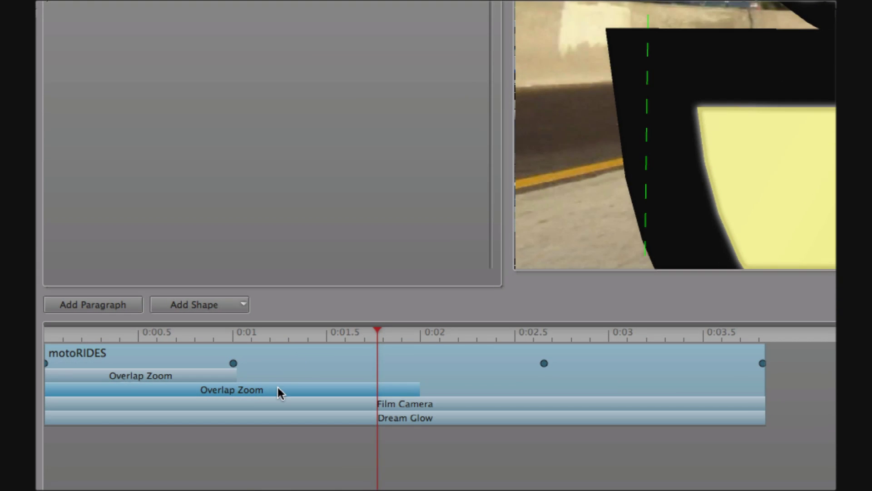
{"action": "left_click_drag", "start_coordinate": [279, 391], "coordinate": [588, 398]}
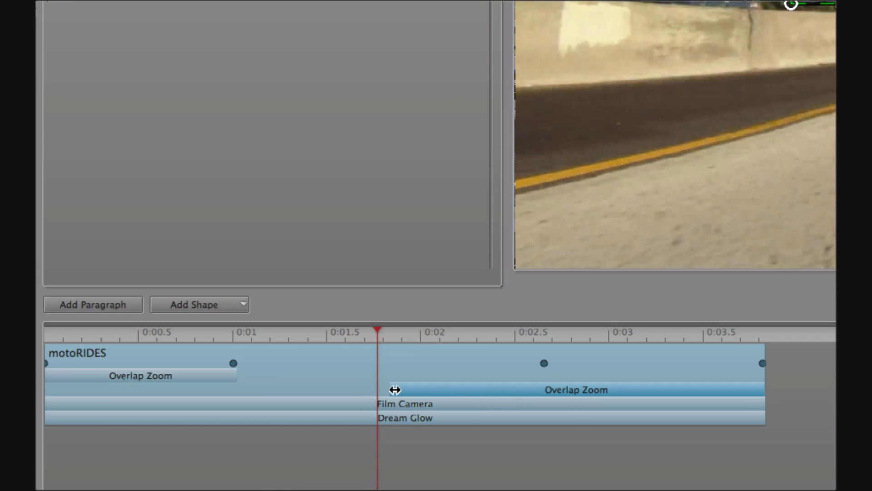
{"action": "left_click_drag", "start_coordinate": [395, 389], "coordinate": [545, 393]}
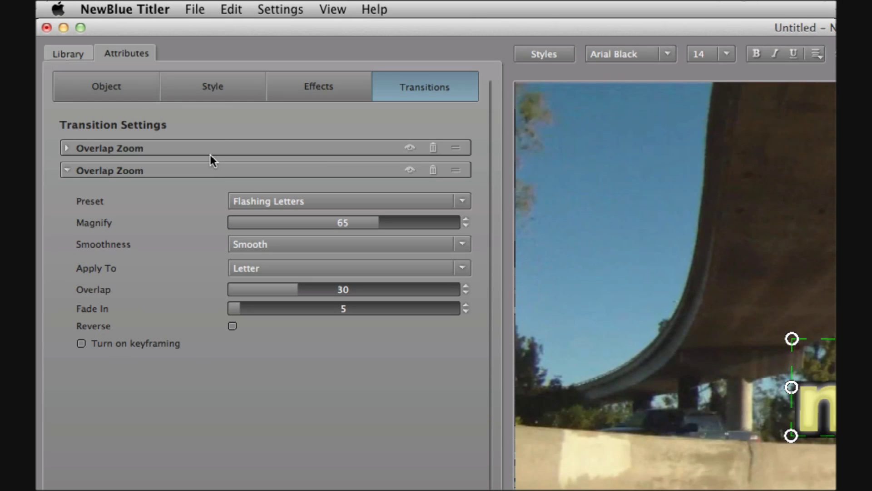
Set the second transition to Reverse and play back the preview.
{"action": "left_click", "coordinate": [232, 326]}
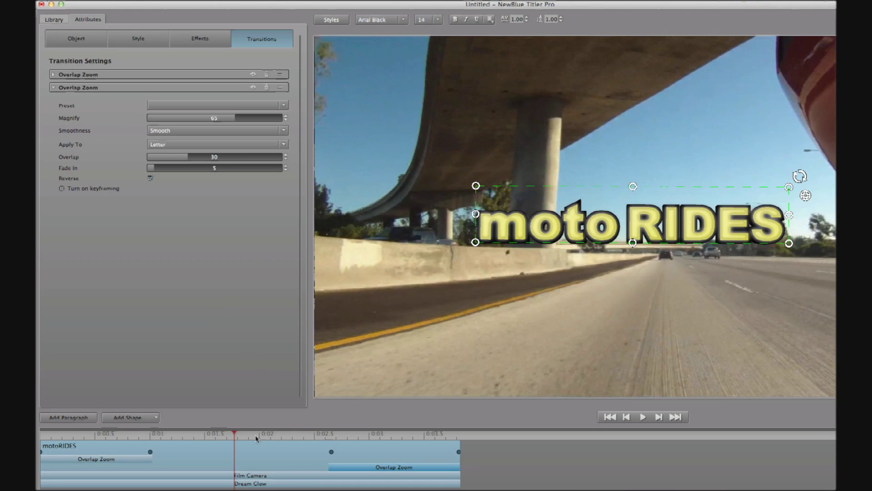
{"action": "key", "text": "space"}
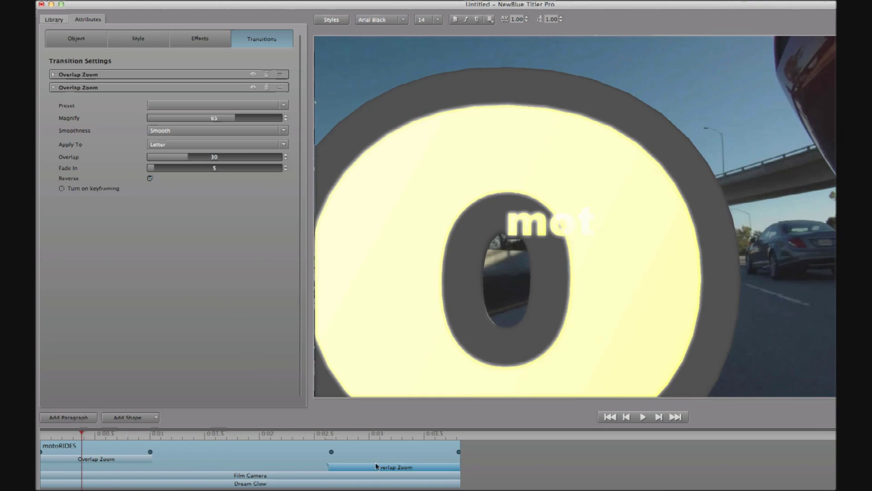
{"action": "left_click", "coordinate": [643, 417]}
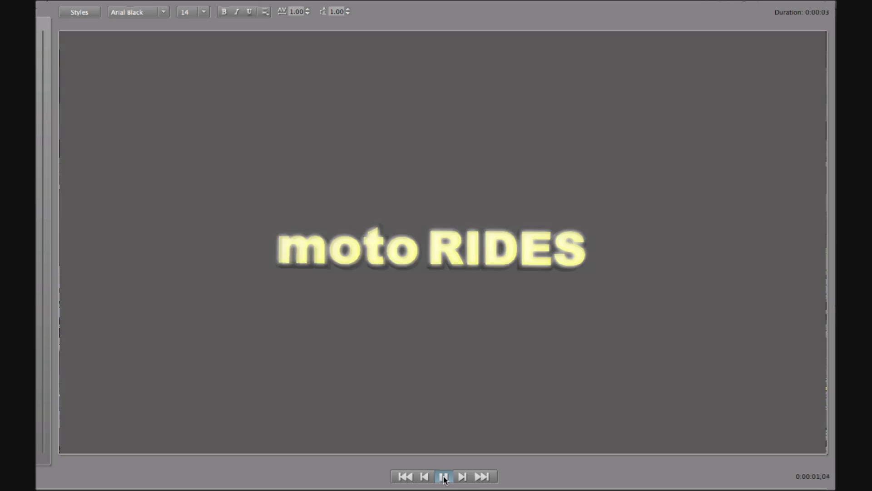
{"action": "left_click", "coordinate": [444, 477]}
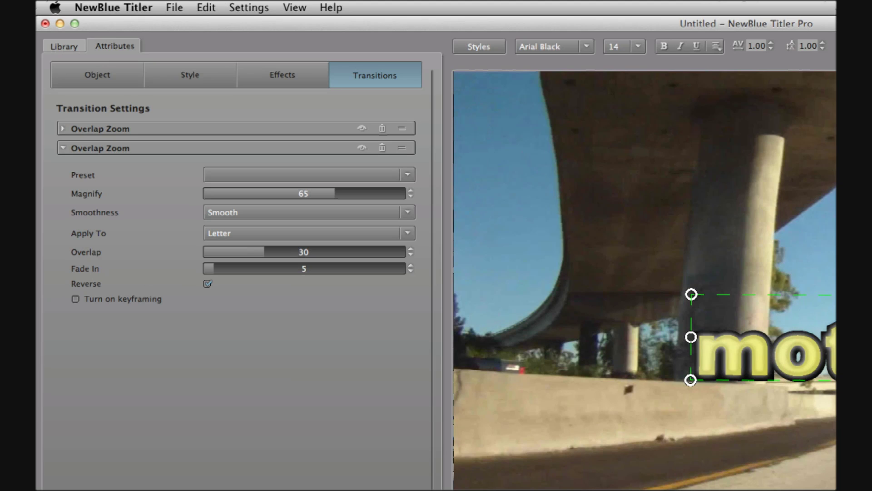
Apply the Big Bulge Lens Correction preset (distortion 50) and play back the result.
{"action": "left_click", "coordinate": [59, 48]}
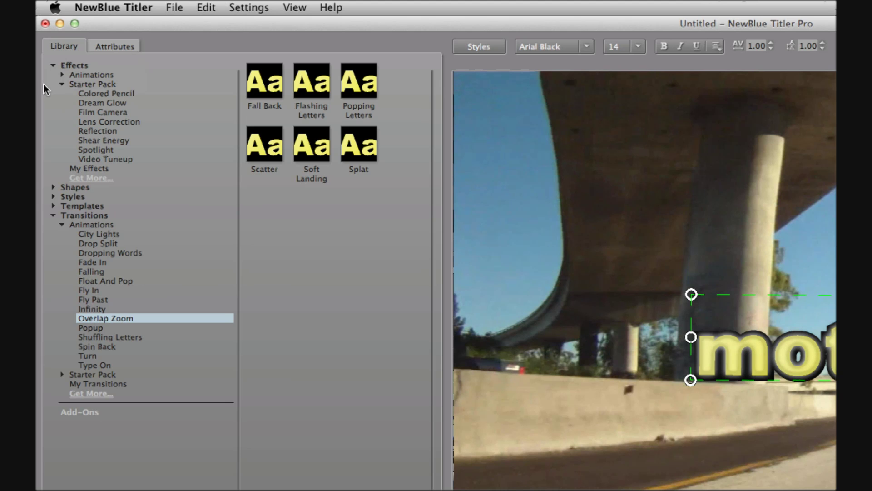
{"action": "left_click", "coordinate": [92, 121]}
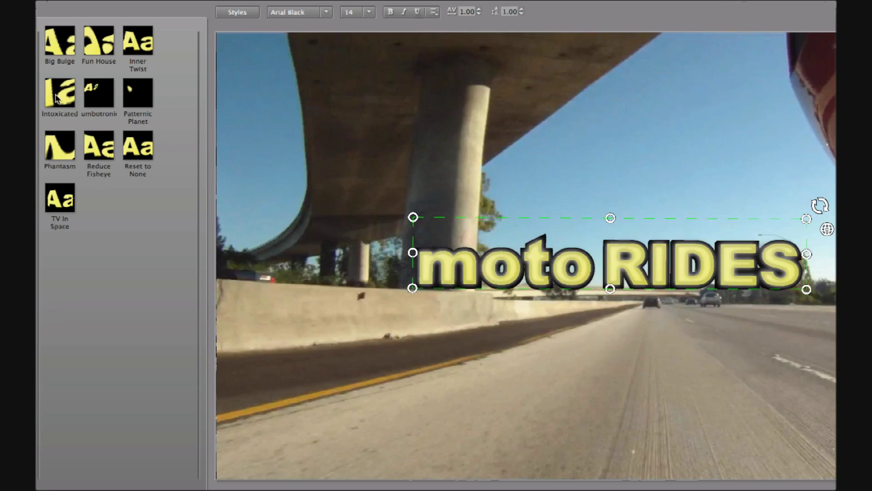
{"action": "left_click", "coordinate": [259, 149]}
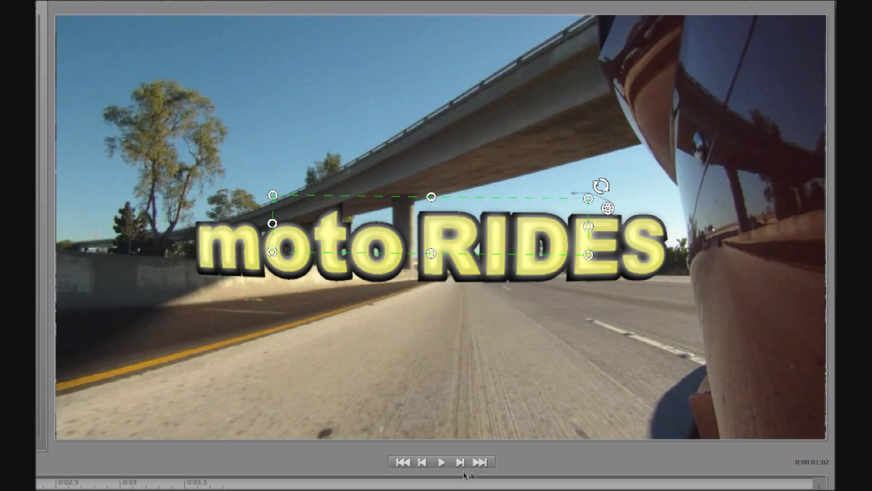
{"action": "left_click", "coordinate": [441, 463]}
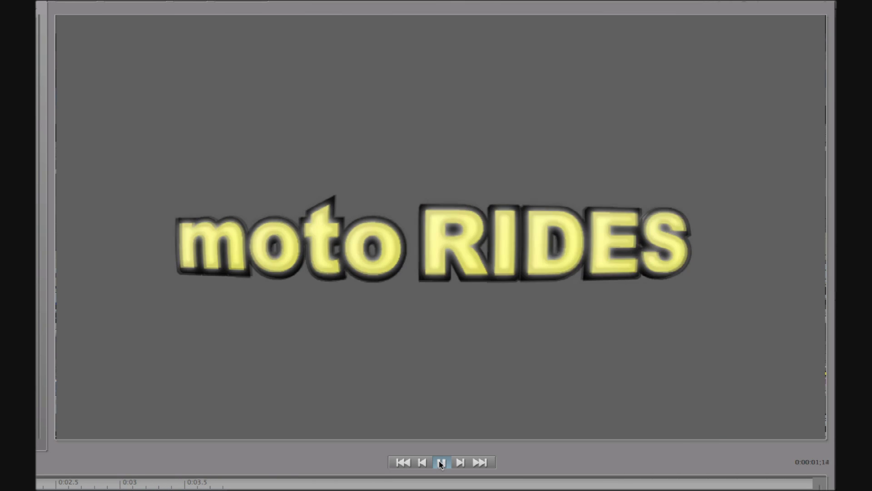
{"action": "left_click", "coordinate": [440, 463]}
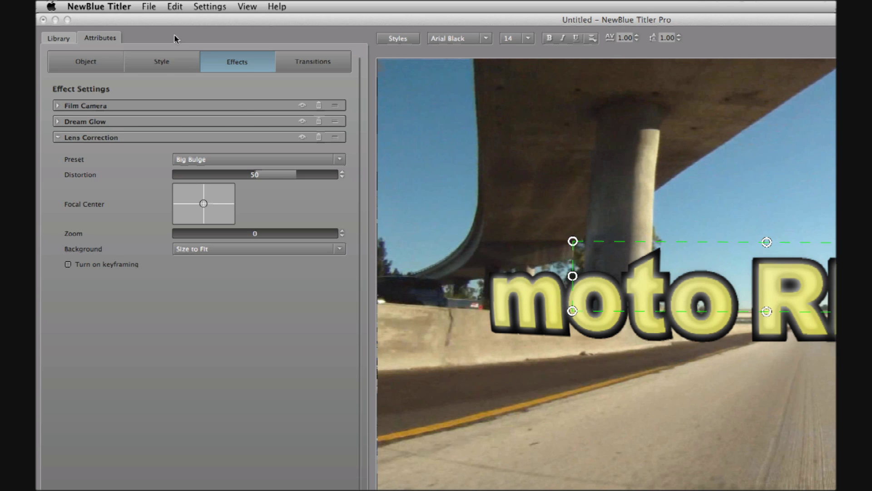
{"action": "left_click", "coordinate": [149, 6]}
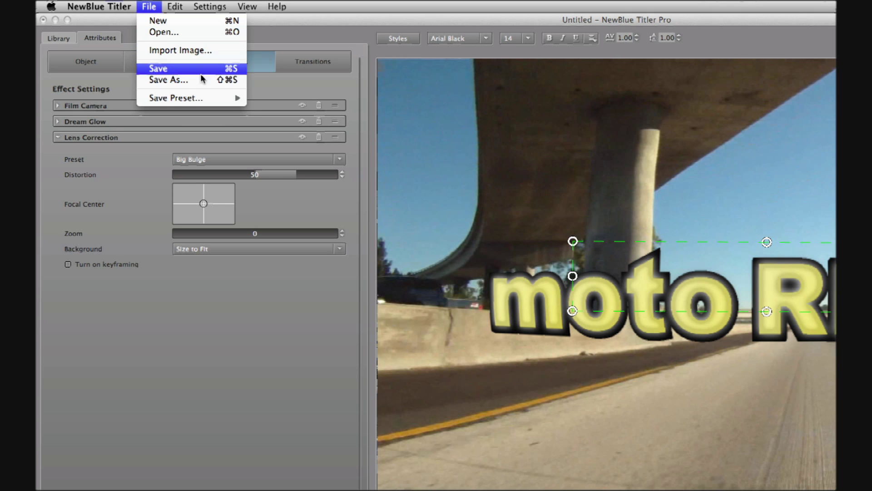
Save the title paragraph as template 'moto-RIDES-main' in My Templates.
{"action": "mouse_move", "coordinate": [214, 100]}
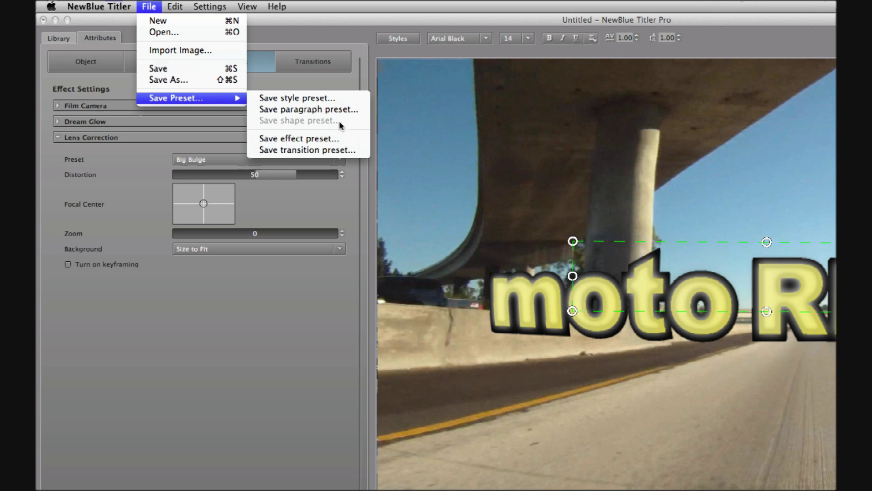
{"action": "left_click", "coordinate": [359, 110]}
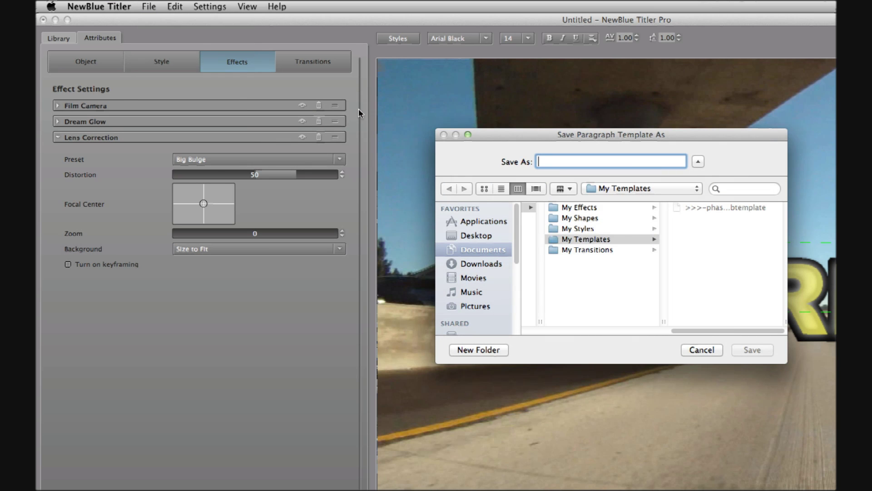
{"action": "type", "text": "moto"}
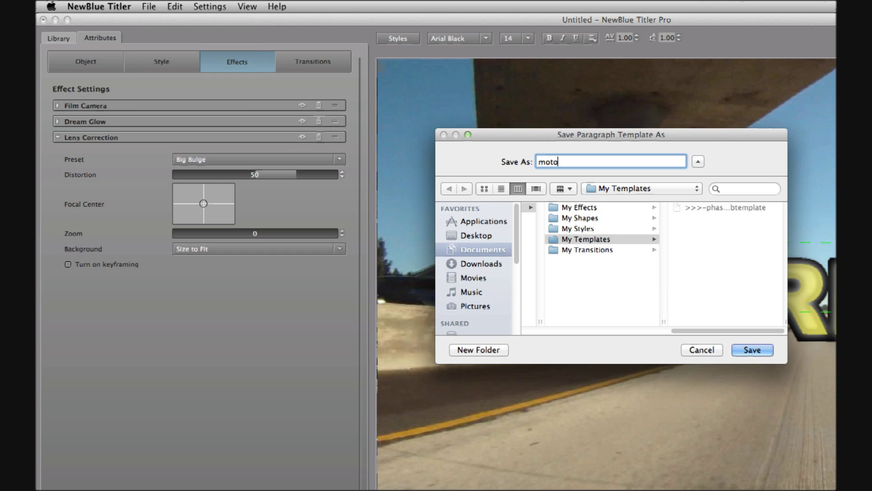
{"action": "type", "text": "-RIDES-main"}
{"action": "left_click", "coordinate": [752, 349]}
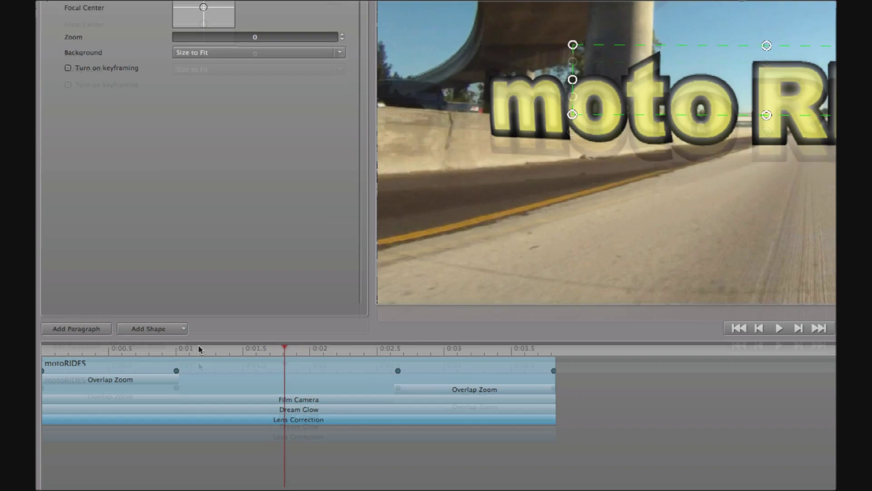
{"action": "left_click_drag", "start_coordinate": [200, 347], "coordinate": [38, 333]}
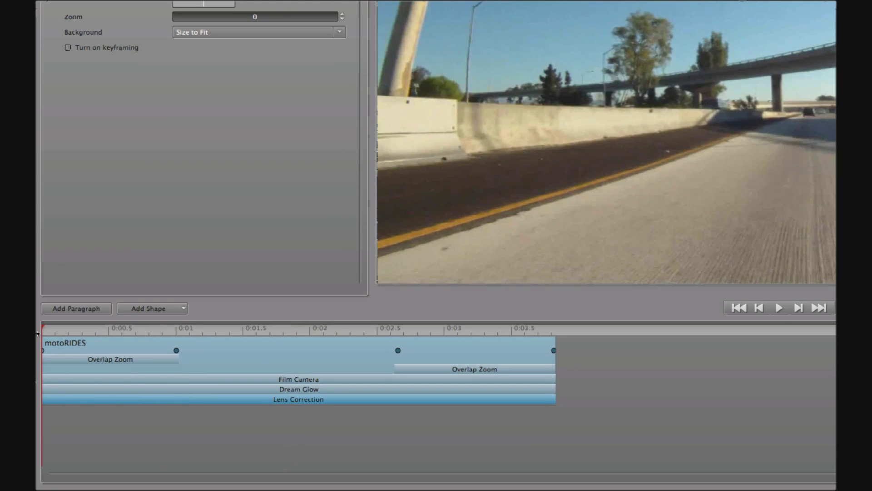
Add a new '>>>' paragraph styled with the moto-RIDES-main template.
{"action": "left_click", "coordinate": [67, 311]}
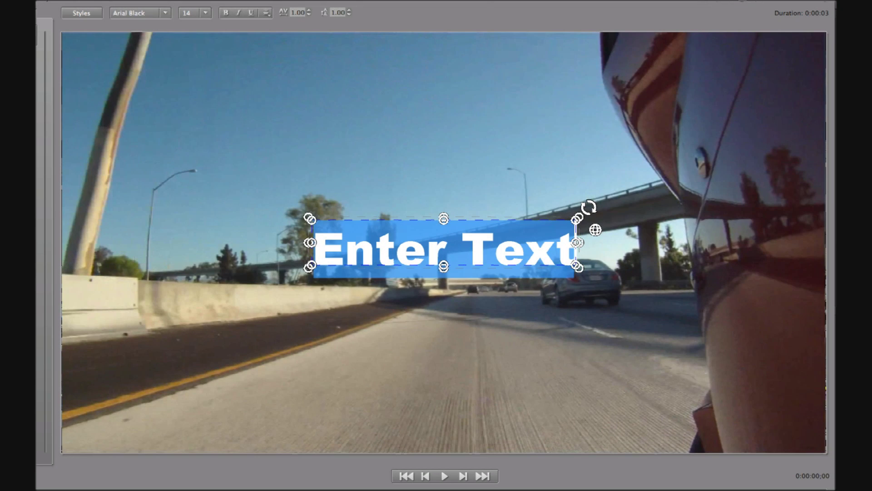
{"action": "type", "text": ">>>"}
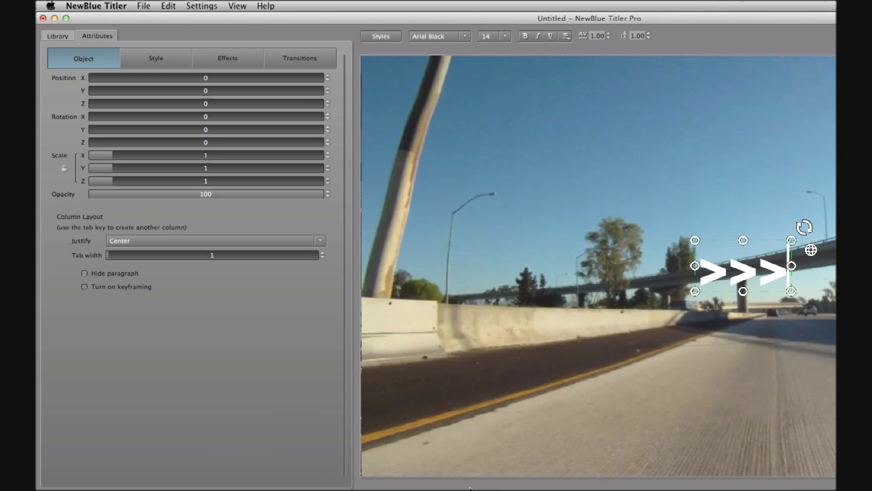
{"action": "left_click", "coordinate": [54, 39]}
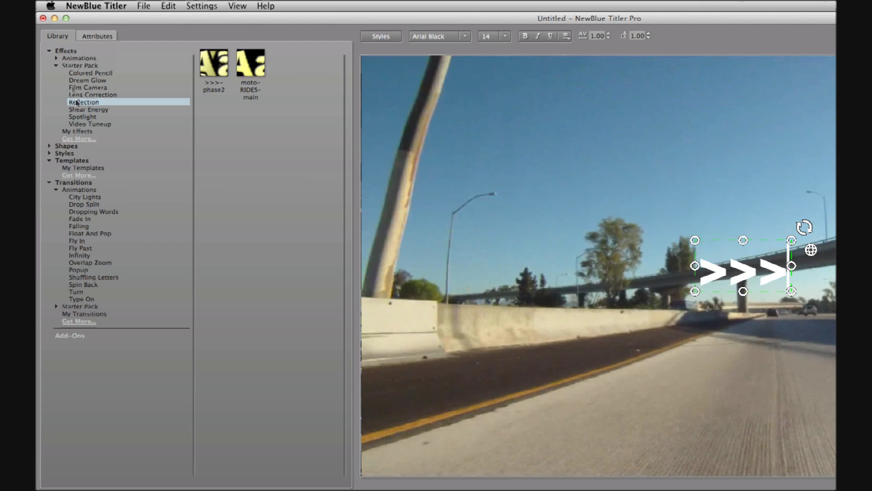
{"action": "left_click", "coordinate": [80, 170]}
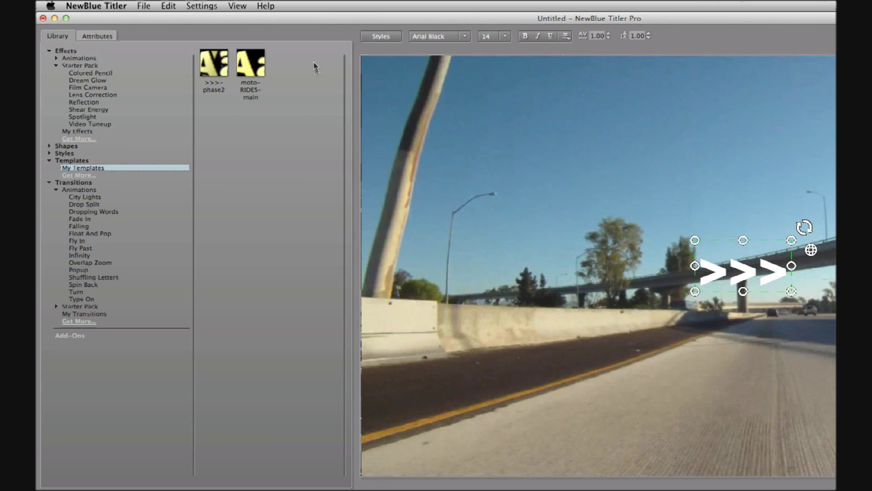
{"action": "double_click", "coordinate": [250, 64]}
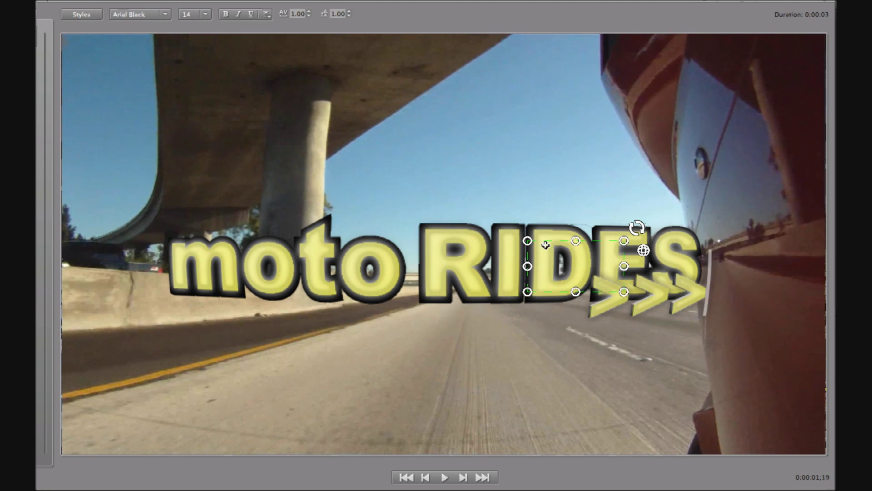
Move the >>> arrows above moto RIDES near the top and enlarge them.
{"action": "left_click_drag", "start_coordinate": [639, 293], "coordinate": [397, 109]}
{"action": "left_click_drag", "start_coordinate": [469, 134], "coordinate": [483, 135]}
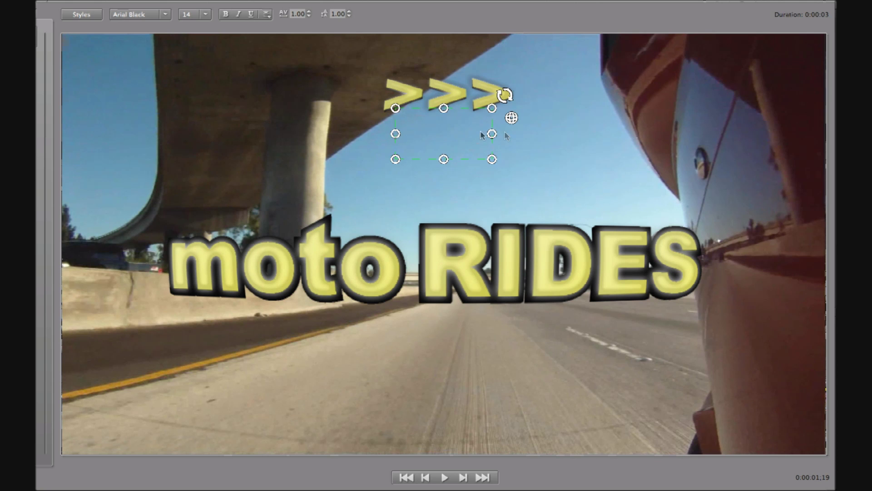
{"action": "left_click_drag", "start_coordinate": [395, 108], "coordinate": [359, 95]}
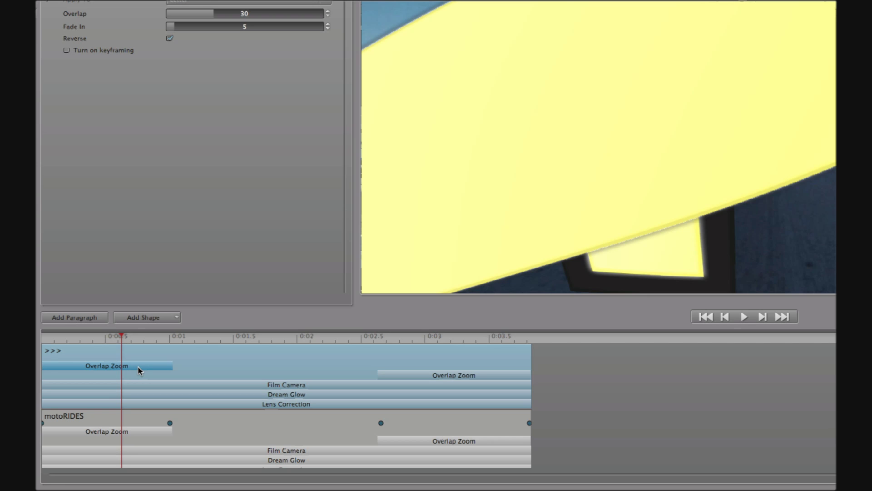
Delete both the opening and closing Overlap Zoom transitions from the >>> layer.
{"action": "key", "text": "Delete"}
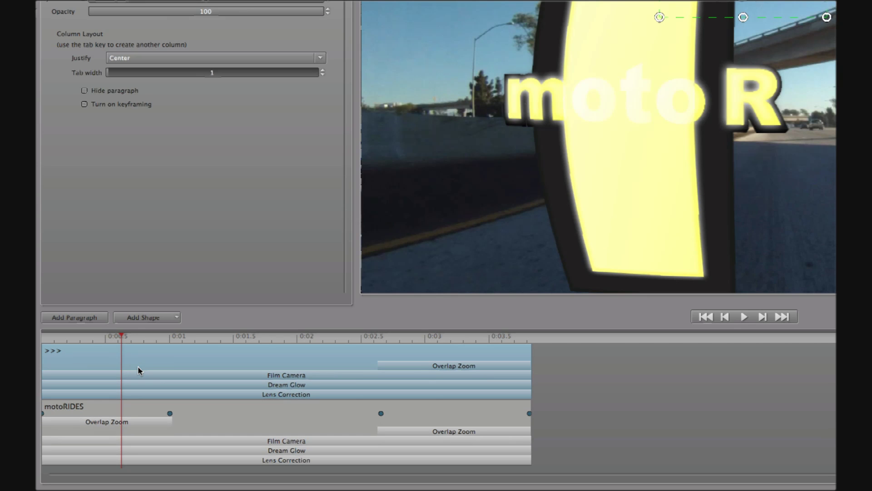
{"action": "left_click", "coordinate": [418, 340]}
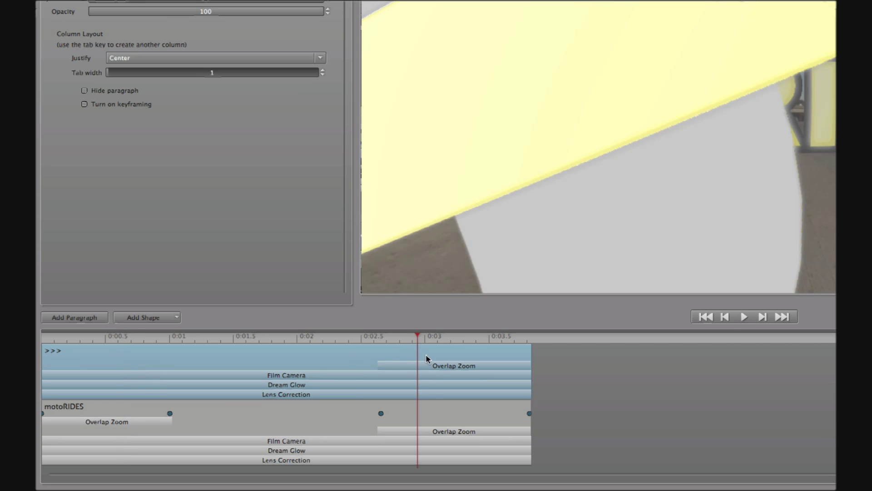
{"action": "left_click", "coordinate": [432, 366]}
{"action": "key", "text": "Delete"}
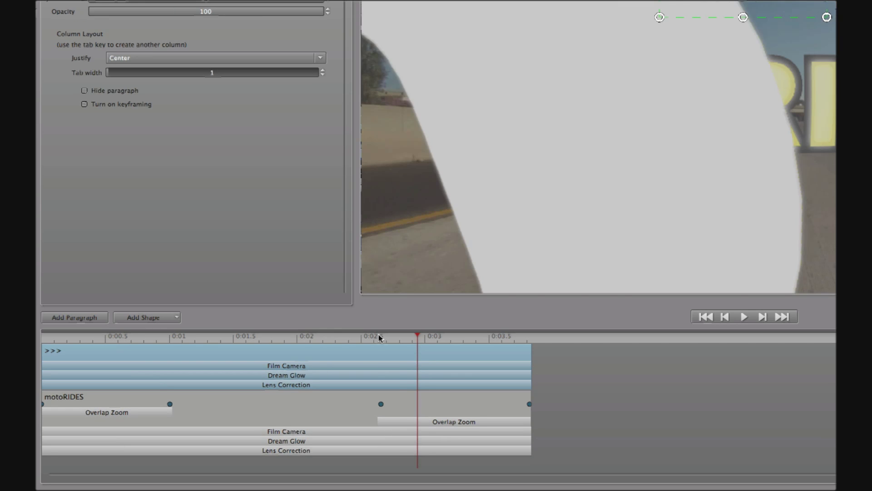
Move the >>> track beneath the motoRIDES track in the timeline.
{"action": "left_click_drag", "start_coordinate": [380, 337], "coordinate": [181, 351]}
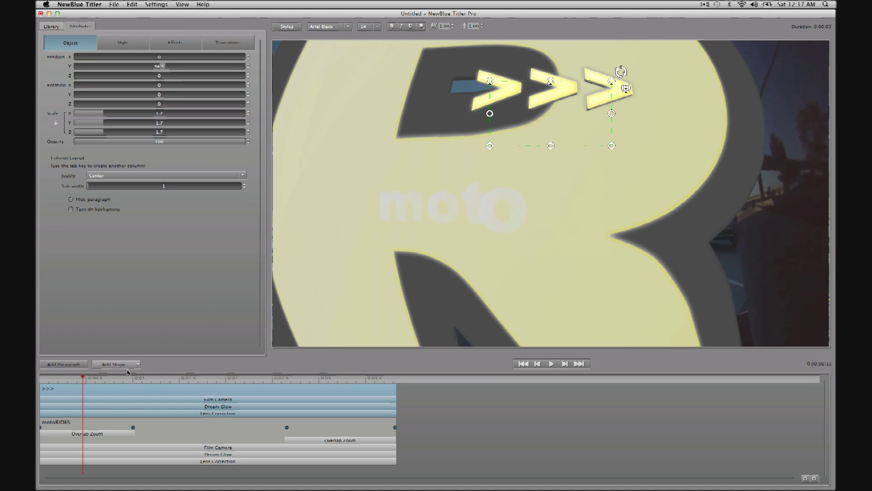
{"action": "left_click", "coordinate": [91, 379]}
{"action": "left_click_drag", "start_coordinate": [91, 382], "coordinate": [97, 382]}
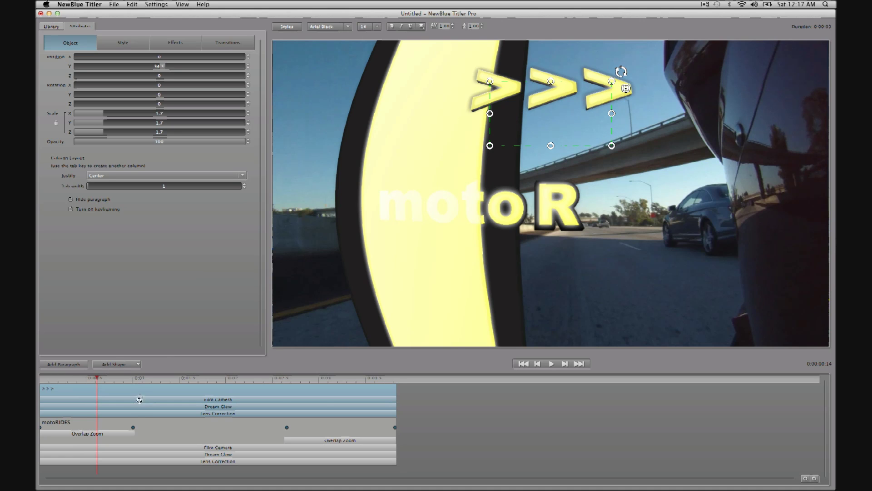
{"action": "left_click_drag", "start_coordinate": [139, 400], "coordinate": [139, 438]}
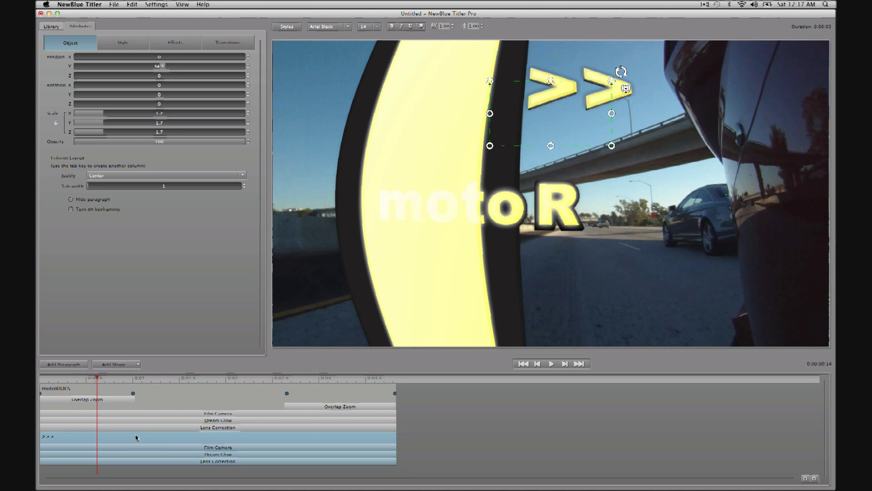
{"action": "left_click_drag", "start_coordinate": [107, 381], "coordinate": [132, 386]}
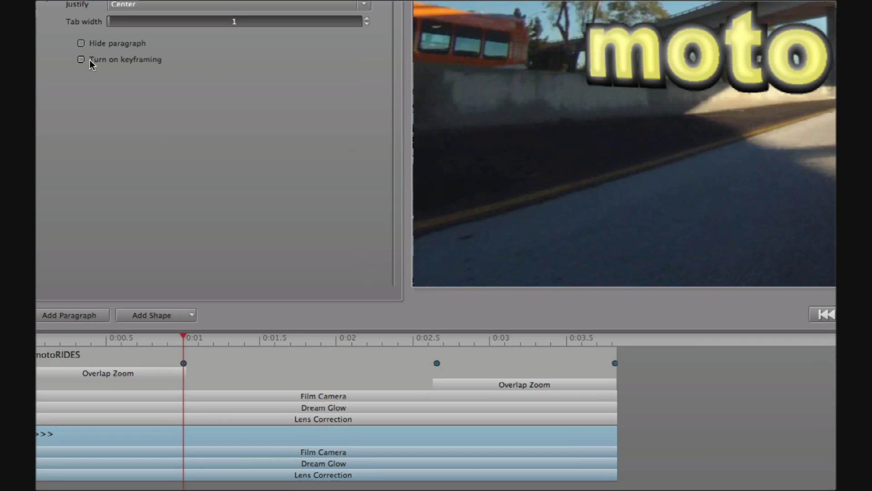
Enable keyframing, start the arrows off-left at X -137.7, centre them (X 0) at 0:01.
{"action": "left_click", "coordinate": [81, 59]}
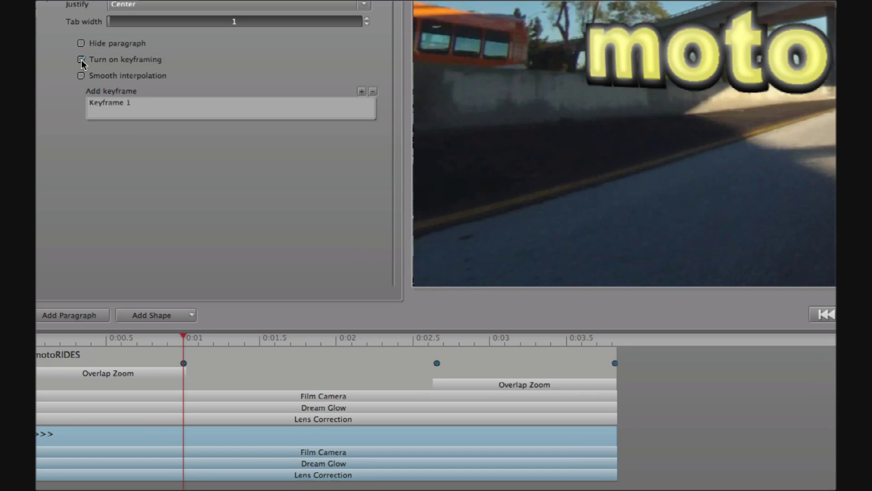
{"action": "left_click", "coordinate": [168, 103]}
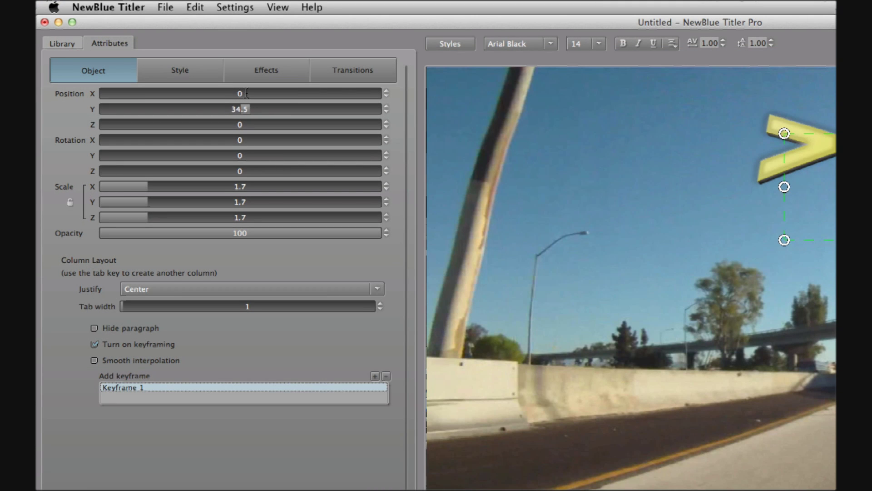
{"action": "left_click_drag", "start_coordinate": [247, 93], "coordinate": [174, 93]}
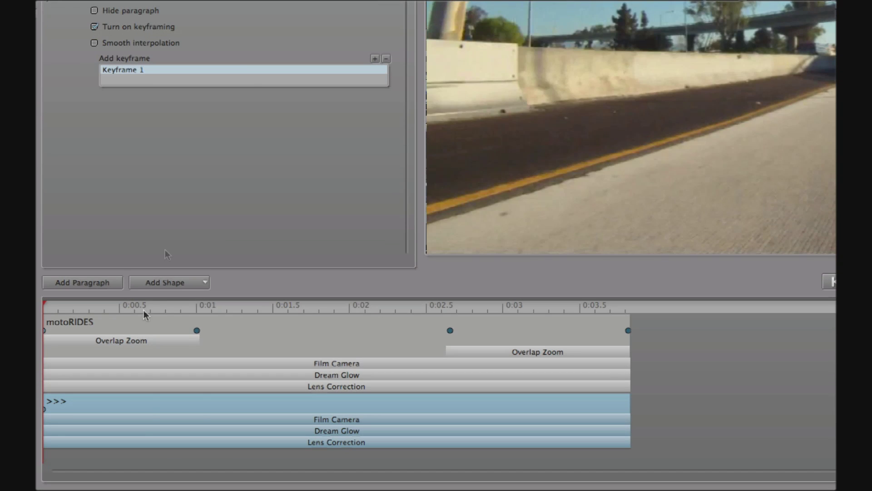
{"action": "left_click_drag", "start_coordinate": [199, 318], "coordinate": [195, 317]}
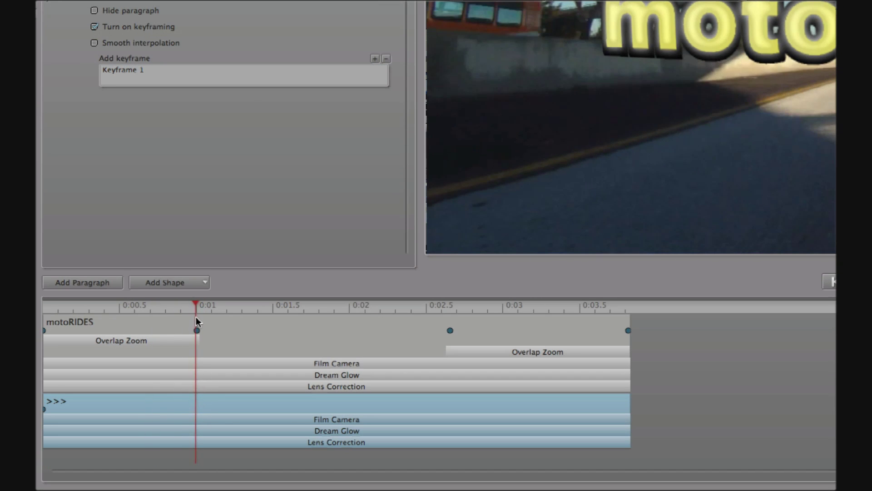
{"action": "left_click", "coordinate": [375, 59]}
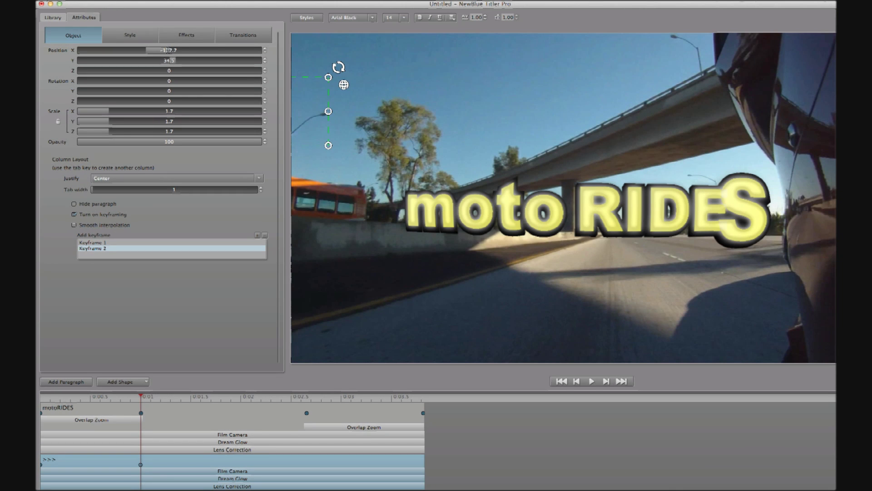
{"action": "type", "text": "0"}
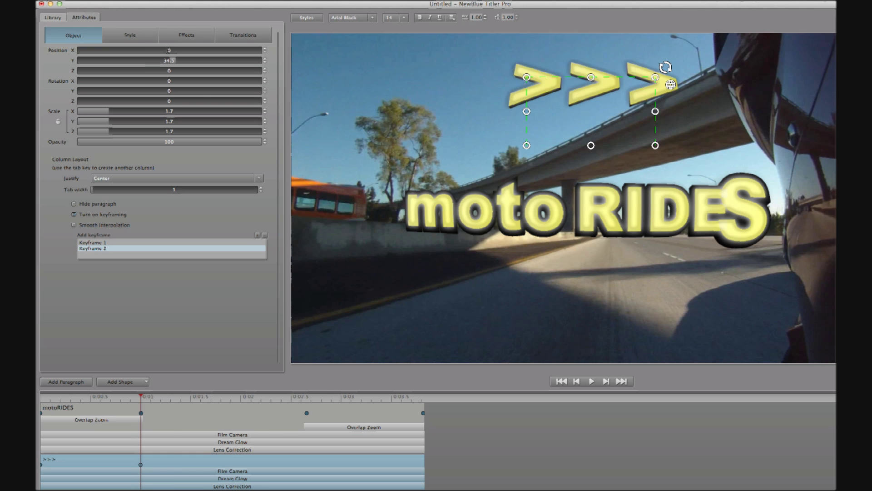
Hold X 0 at about 0:02.6, then push the arrows right to X 101 at the end.
{"action": "left_click_drag", "start_coordinate": [141, 413], "coordinate": [307, 413]}
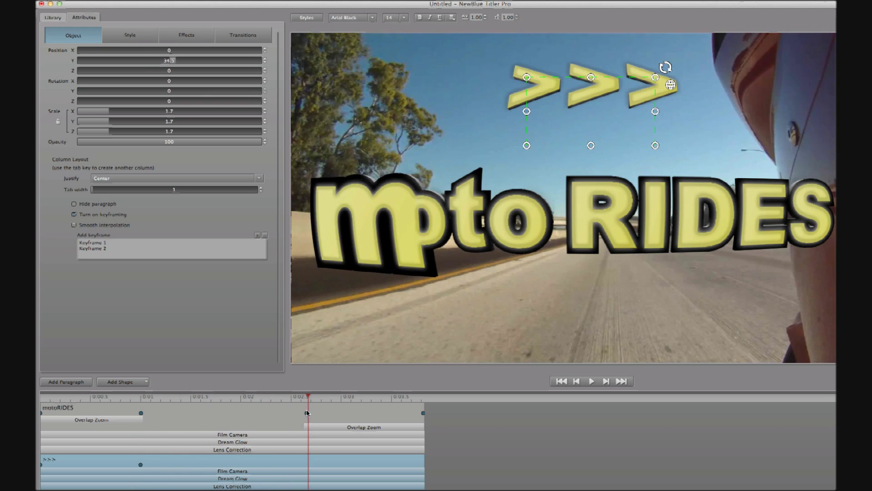
{"action": "left_click", "coordinate": [258, 236]}
{"action": "left_click_drag", "start_coordinate": [307, 396], "coordinate": [423, 409]}
{"action": "left_click", "coordinate": [257, 235]}
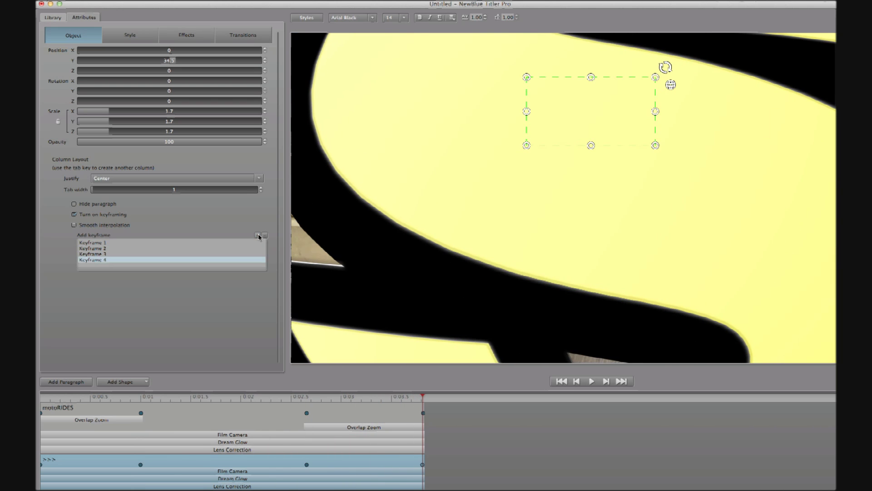
{"action": "left_click_drag", "start_coordinate": [169, 51], "coordinate": [216, 64]}
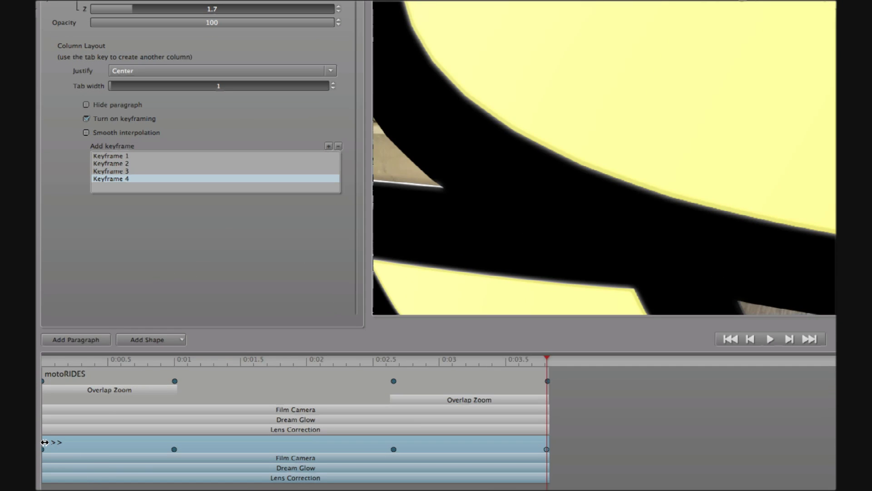
Trim the >>> clip to start slightly later and end around 0:03.
{"action": "left_click_drag", "start_coordinate": [45, 442], "coordinate": [99, 447]}
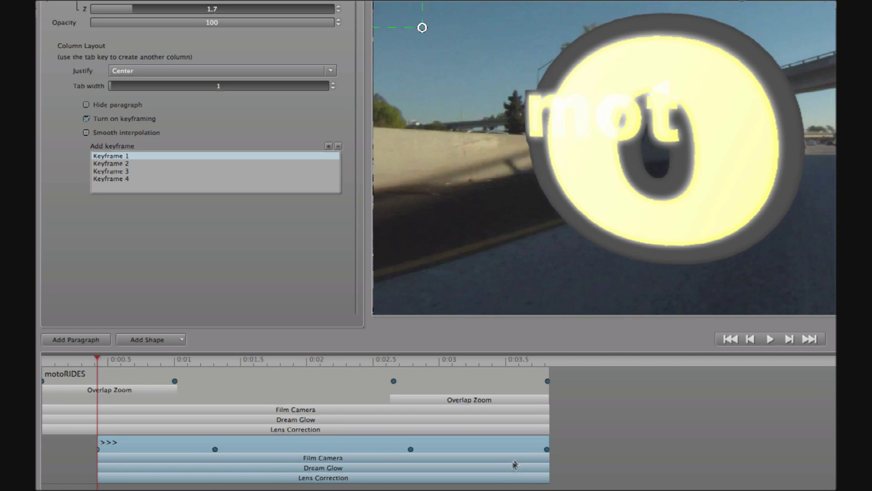
{"action": "left_click_drag", "start_coordinate": [548, 440], "coordinate": [447, 445]}
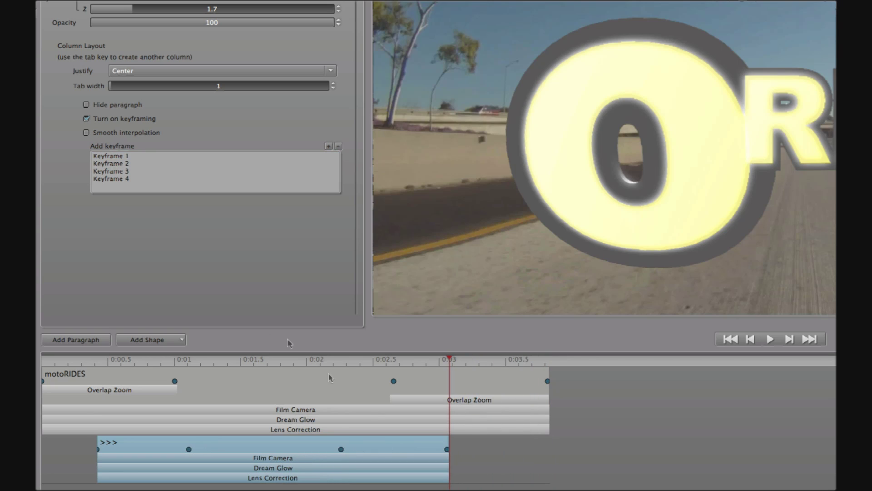
{"action": "left_click_drag", "start_coordinate": [319, 361], "coordinate": [161, 374]}
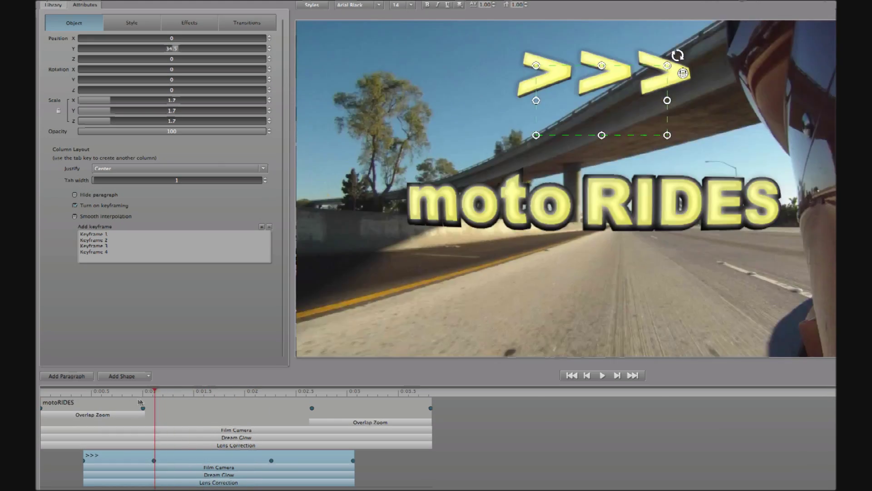
{"action": "left_click_drag", "start_coordinate": [140, 402], "coordinate": [37, 407]}
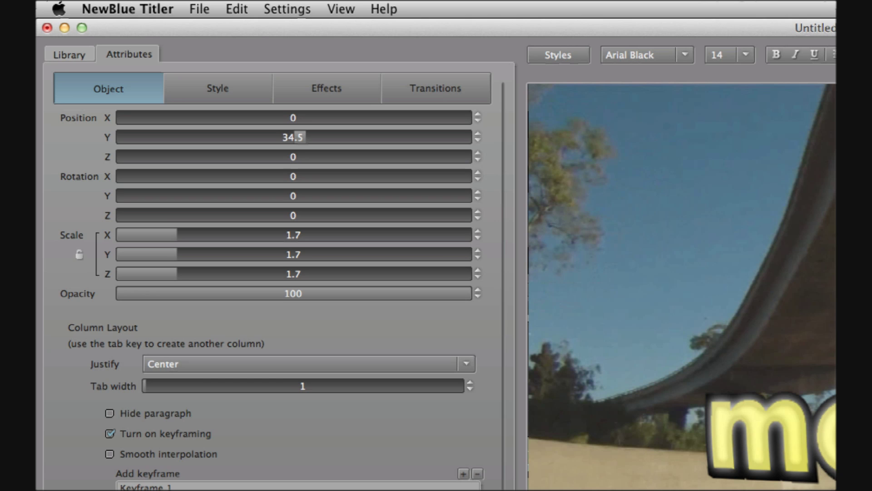
Add a Starter Pack Reflection effect to the >>> arrows.
{"action": "left_click", "coordinate": [66, 53]}
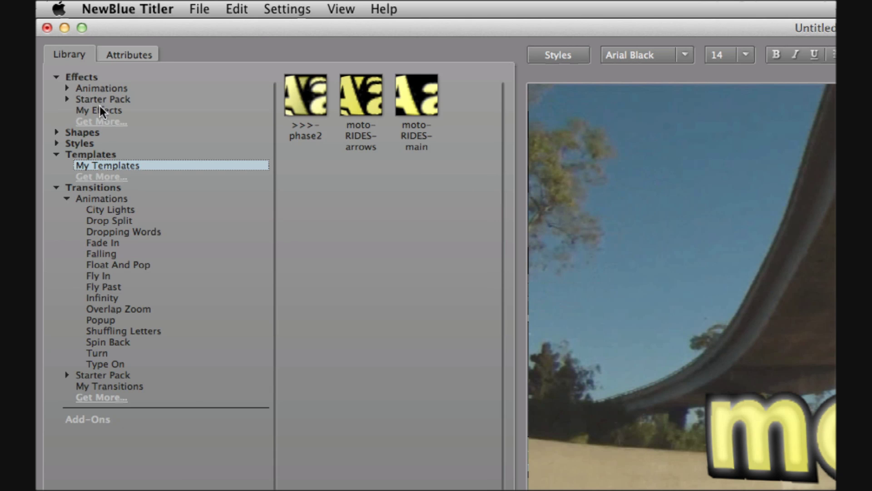
{"action": "left_click", "coordinate": [67, 99]}
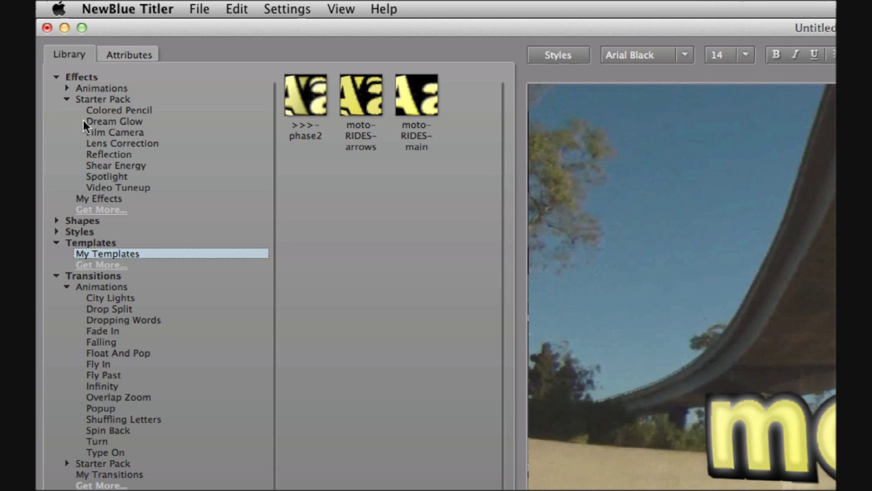
{"action": "left_click", "coordinate": [99, 153]}
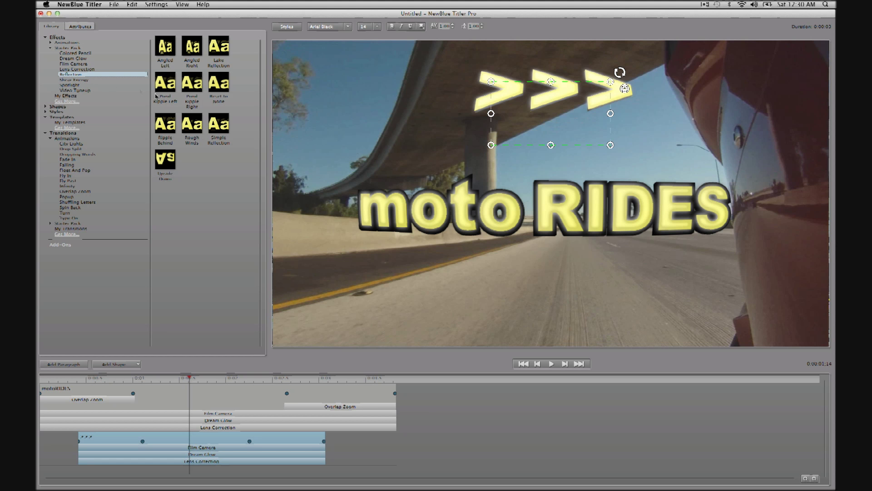
{"action": "double_click", "coordinate": [222, 127]}
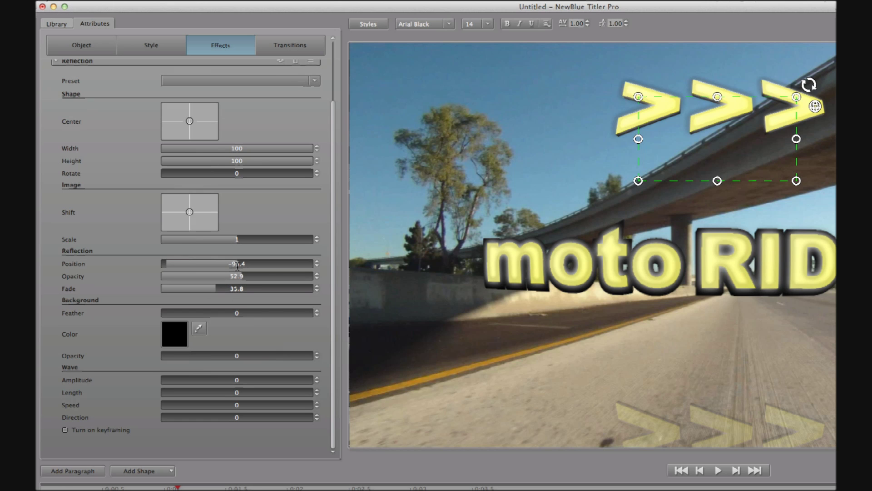
Set reflection position to -100 and opacity to 100, then nudge the arrows slightly lower.
{"action": "left_click_drag", "start_coordinate": [237, 266], "coordinate": [315, 277]}
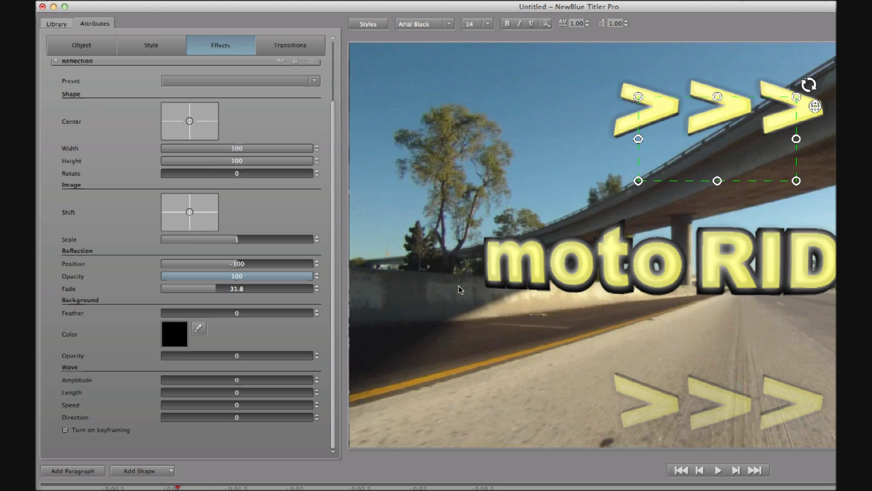
{"action": "left_click_drag", "start_coordinate": [214, 290], "coordinate": [154, 291]}
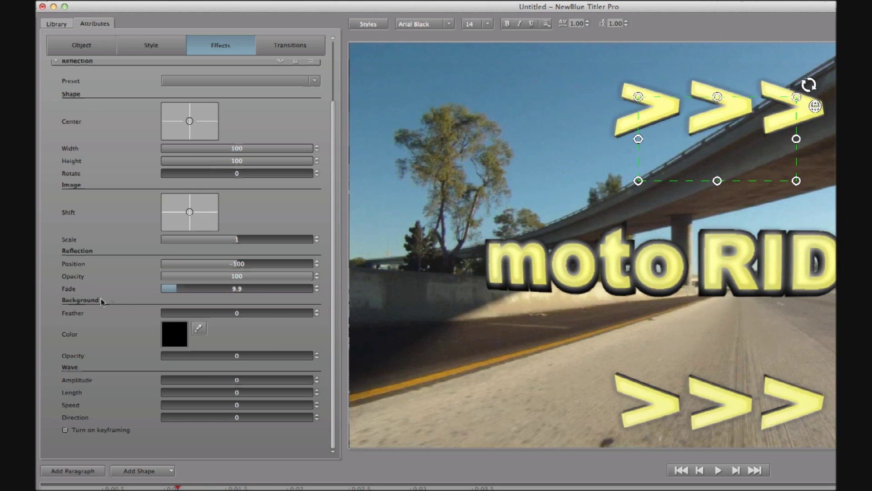
{"action": "left_click", "coordinate": [79, 54]}
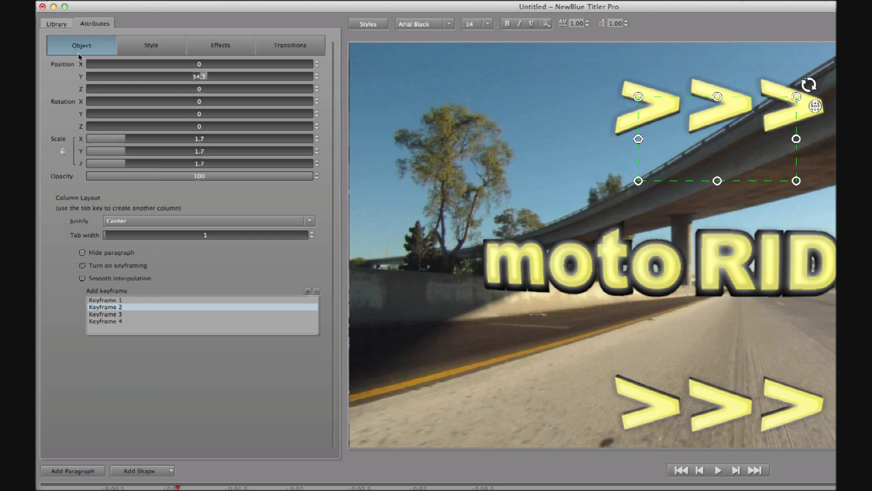
{"action": "left_click_drag", "start_coordinate": [199, 78], "coordinate": [196, 77]}
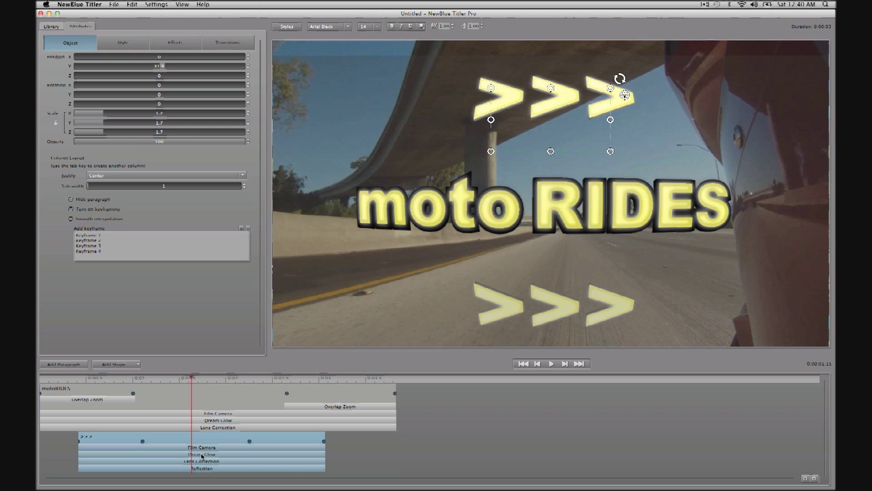
Remove Dream Glow from the >>> arrows and save them as paragraph preset 'moto-RIDES-arrows'.
{"action": "left_click", "coordinate": [202, 455]}
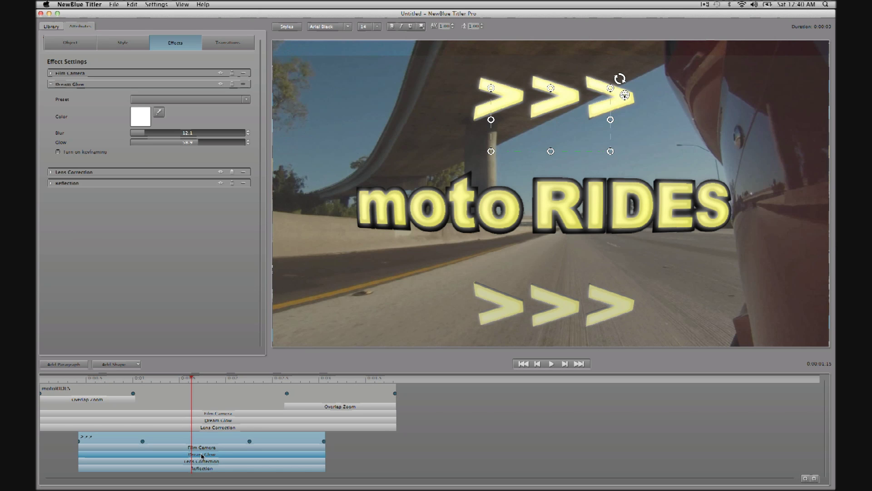
{"action": "key", "text": "Delete"}
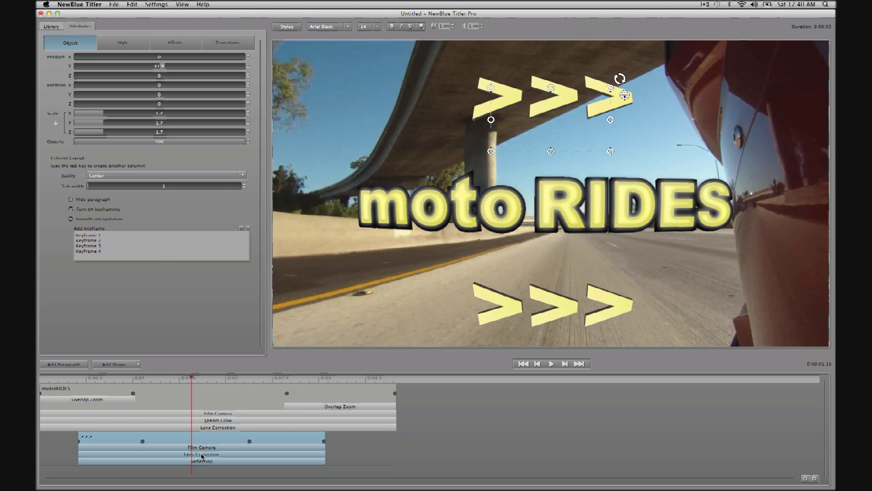
{"action": "left_click", "coordinate": [113, 4]}
{"action": "mouse_move", "coordinate": [145, 67]}
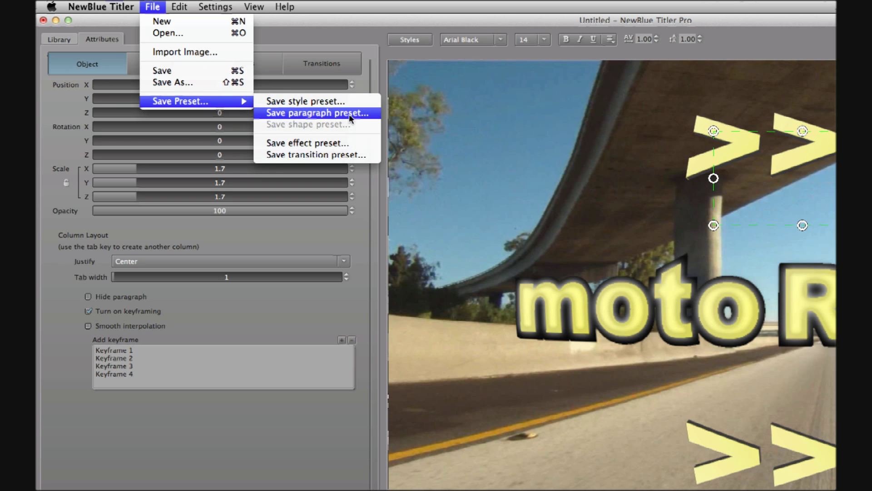
{"action": "left_click", "coordinate": [370, 113]}
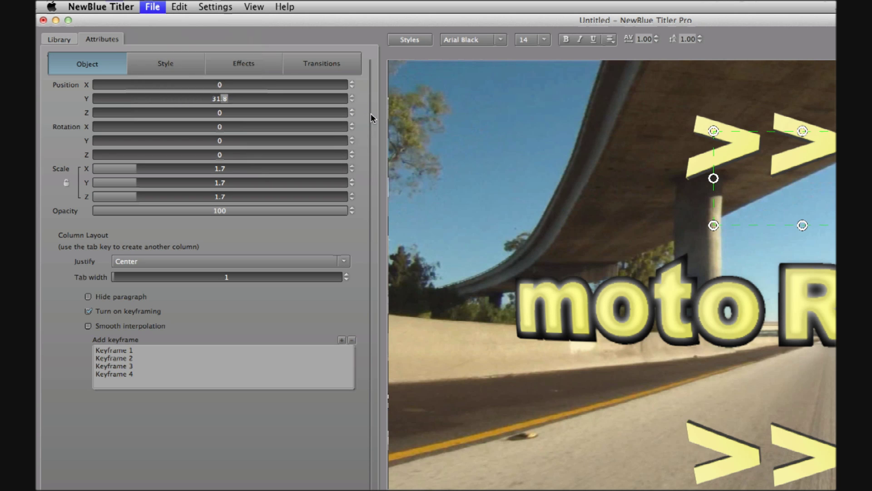
{"action": "type", "text": "mot"}
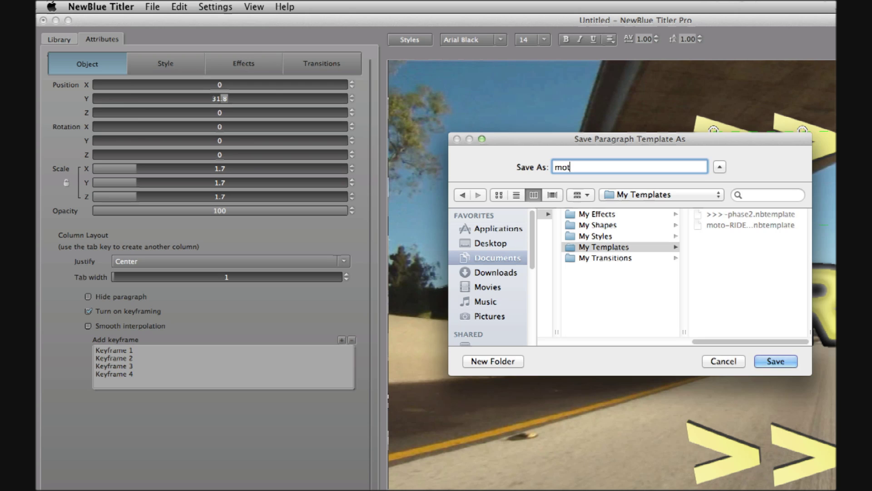
{"action": "type", "text": "o-RIDES-arrows"}
{"action": "left_click", "coordinate": [784, 363]}
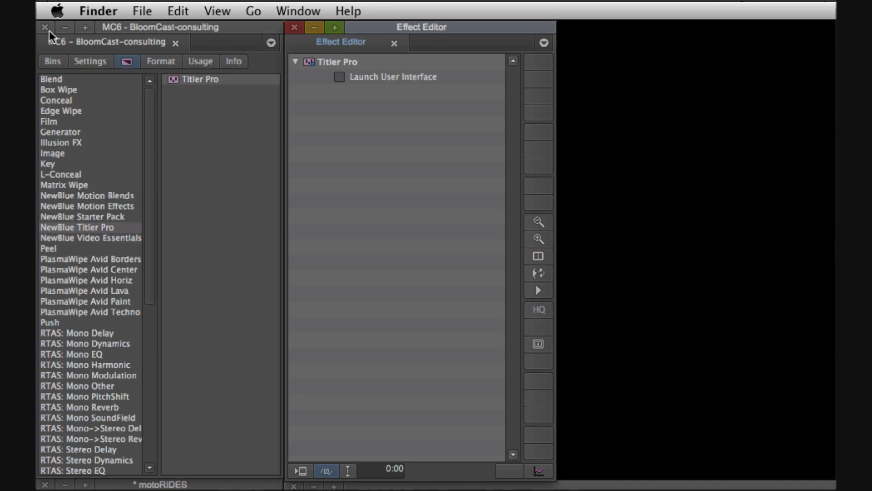
Back in Avid, apply a Titler Pro title to the short V2 filler near 01:00:06 and select it.
{"action": "left_click", "coordinate": [50, 31]}
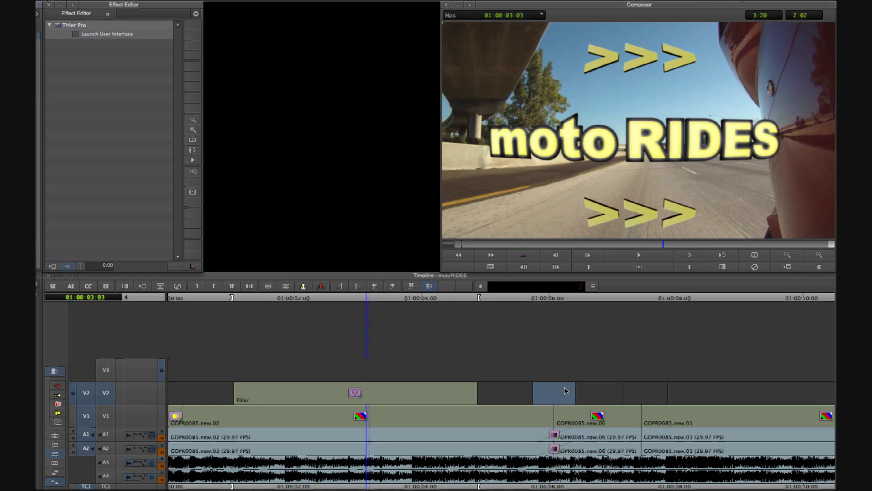
{"action": "left_click", "coordinate": [566, 391]}
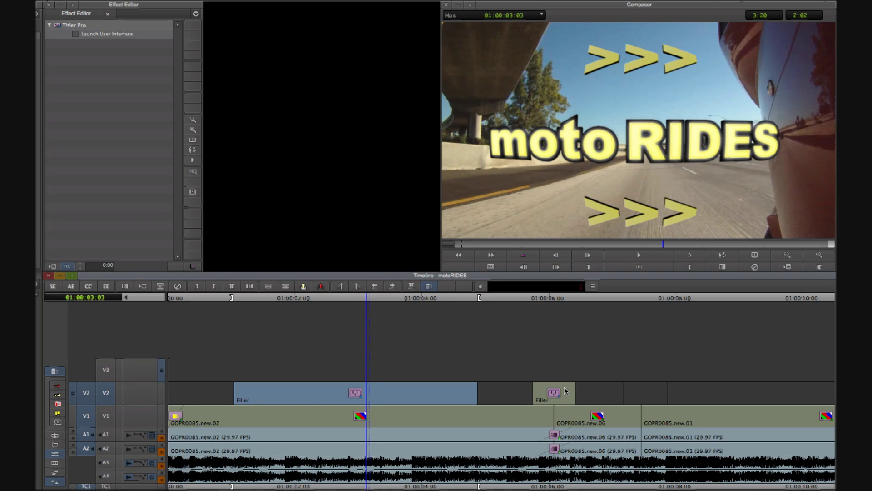
{"action": "left_click", "coordinate": [558, 393]}
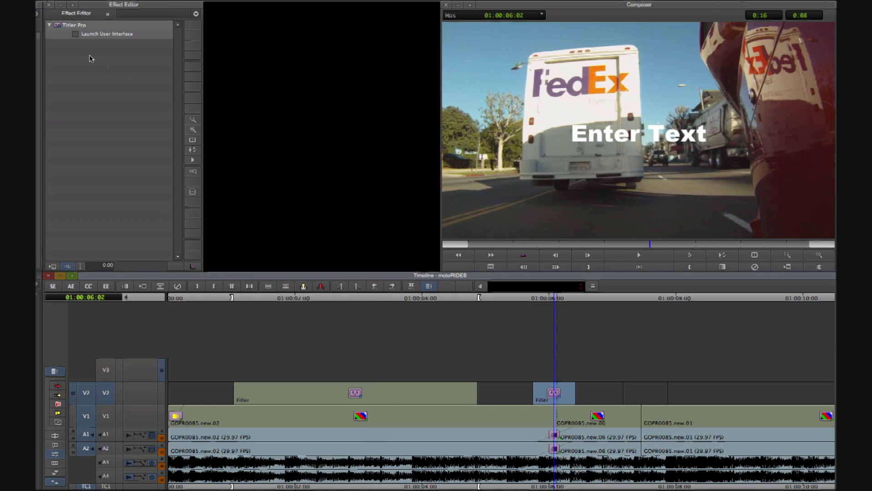
Edit the new title in Titler Pro, replacing 'Enter Text' with '>>>'.
{"action": "left_click", "coordinate": [79, 35]}
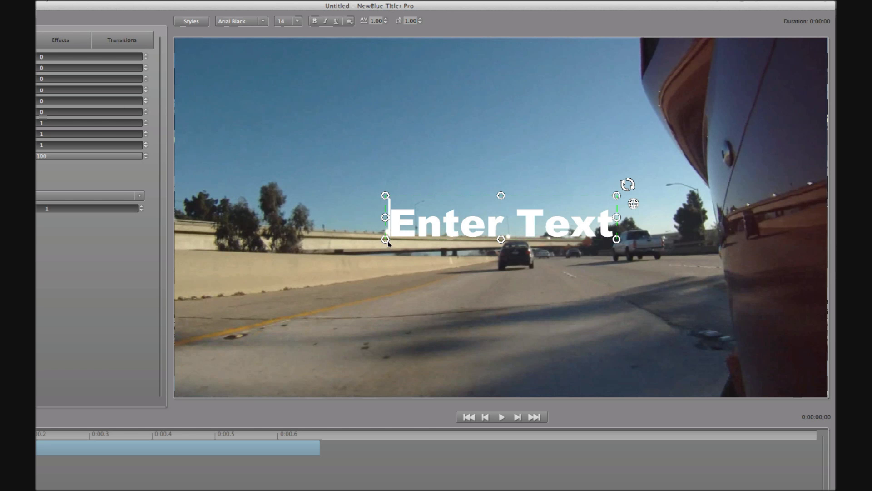
{"action": "left_click_drag", "start_coordinate": [388, 221], "coordinate": [612, 224]}
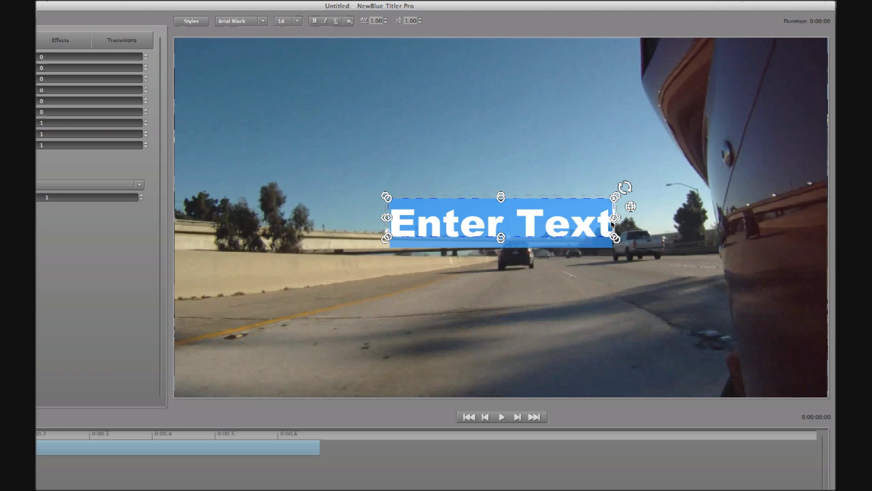
{"action": "type", "text": ">>>"}
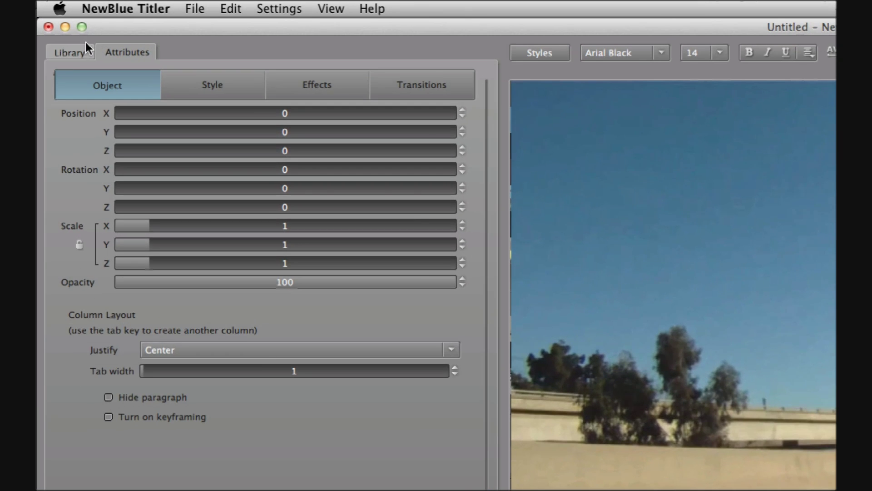
Apply the saved arrow template from My Templates and delete its Reflection effect.
{"action": "left_click", "coordinate": [82, 52]}
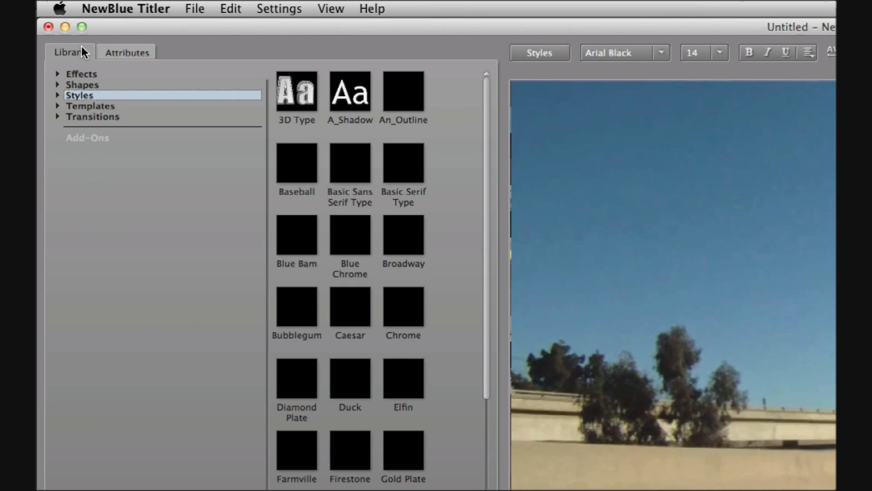
{"action": "left_click", "coordinate": [55, 105]}
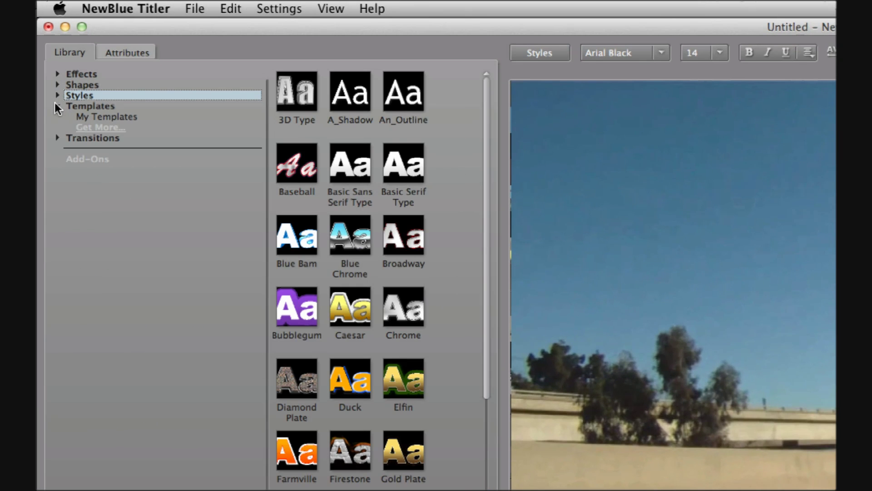
{"action": "left_click", "coordinate": [89, 118]}
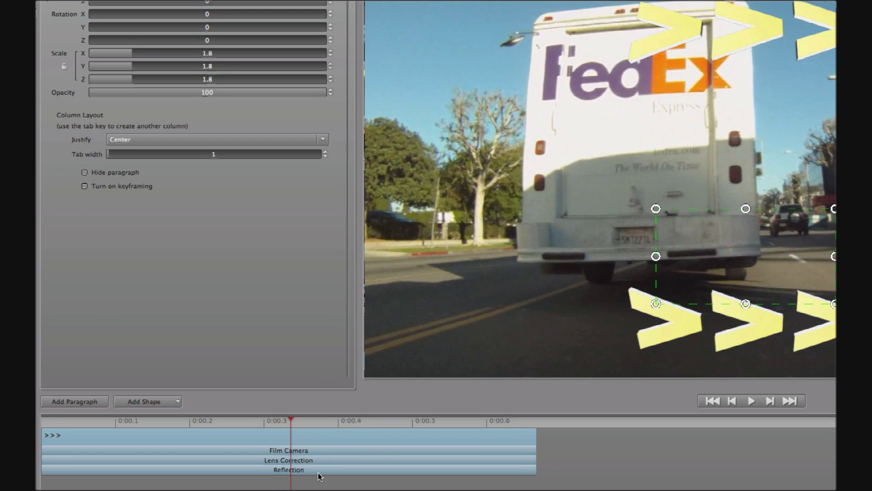
{"action": "left_click", "coordinate": [318, 470]}
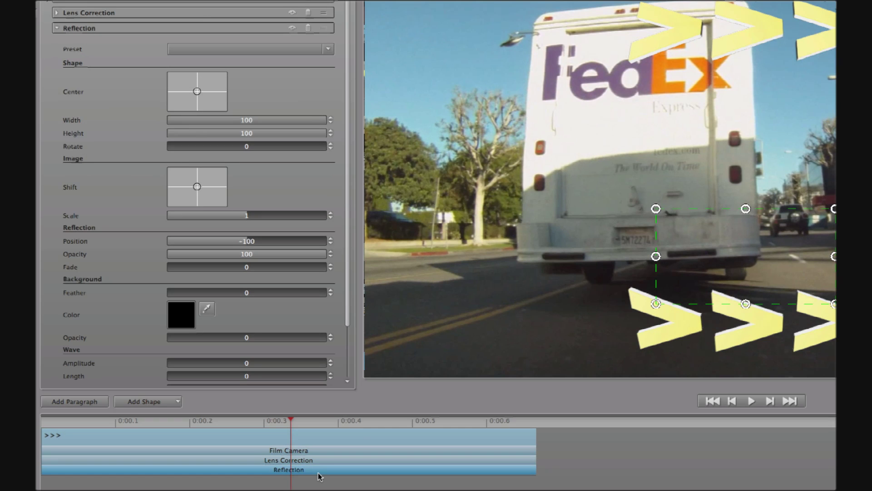
{"action": "key", "text": "Delete"}
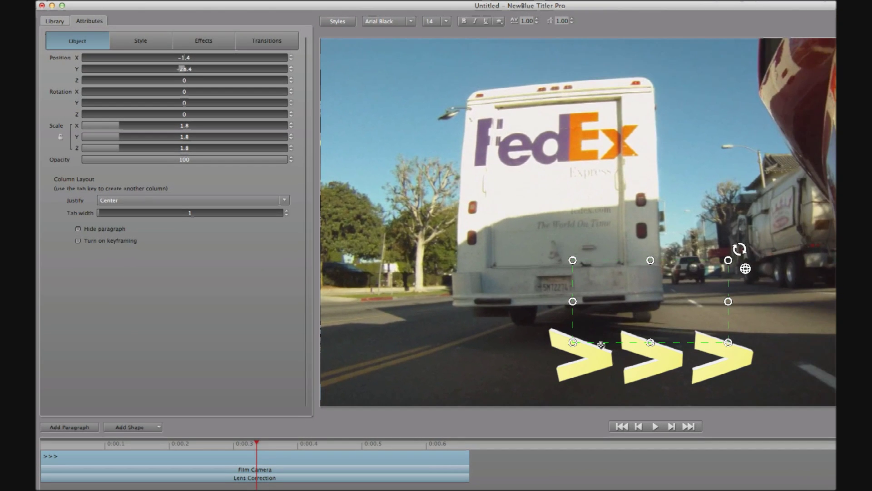
Move the >>> arrows up onto the truck and set their font size to 120.
{"action": "left_click_drag", "start_coordinate": [600, 346], "coordinate": [595, 248]}
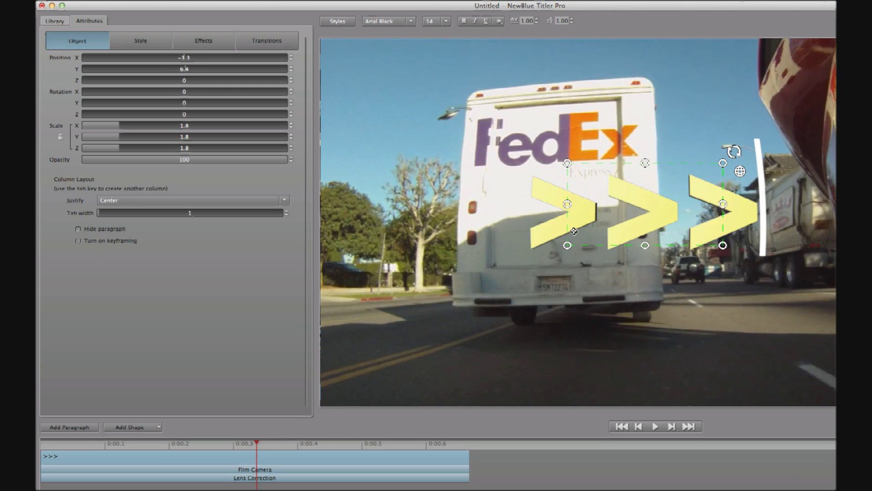
{"action": "left_click", "coordinate": [447, 23]}
{"action": "left_click_drag", "start_coordinate": [448, 39], "coordinate": [447, 77]}
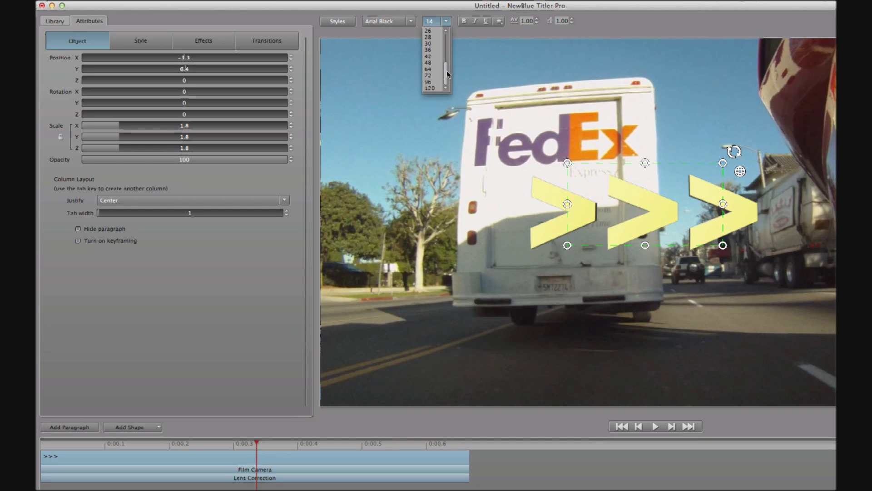
{"action": "left_click", "coordinate": [432, 88]}
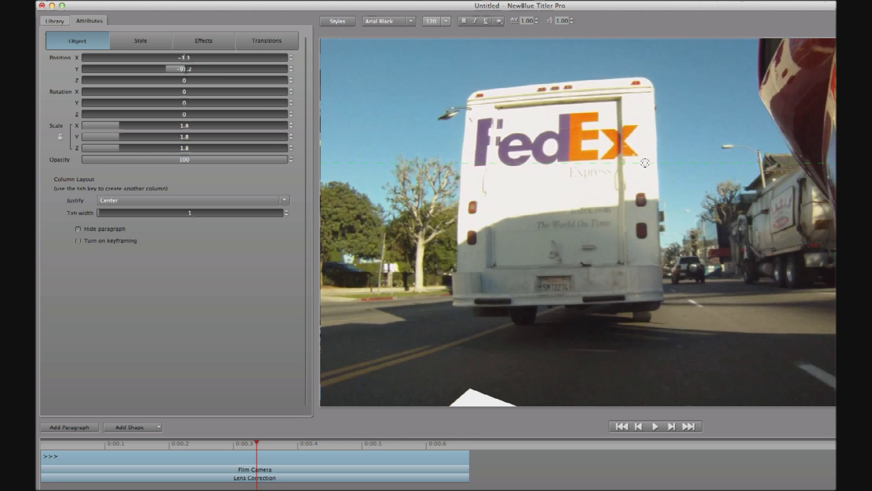
Set arrows Position Y to 24.4, Scale to 1.9, and push them back in depth.
{"action": "left_click_drag", "start_coordinate": [185, 69], "coordinate": [234, 85]}
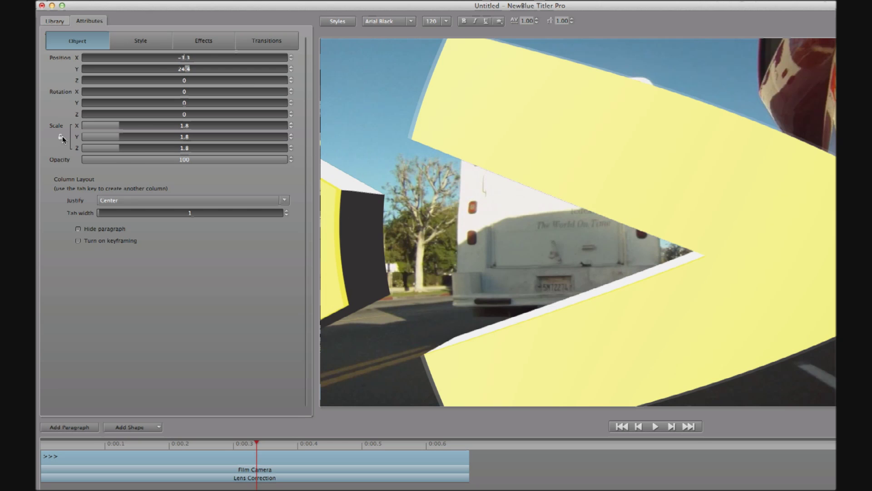
{"action": "mouse_move", "coordinate": [117, 123]}
{"action": "left_mouse_down"}
{"action": "mouse_move", "coordinate": [129, 128]}
{"action": "mouse_move", "coordinate": [121, 126]}
{"action": "left_mouse_up"}
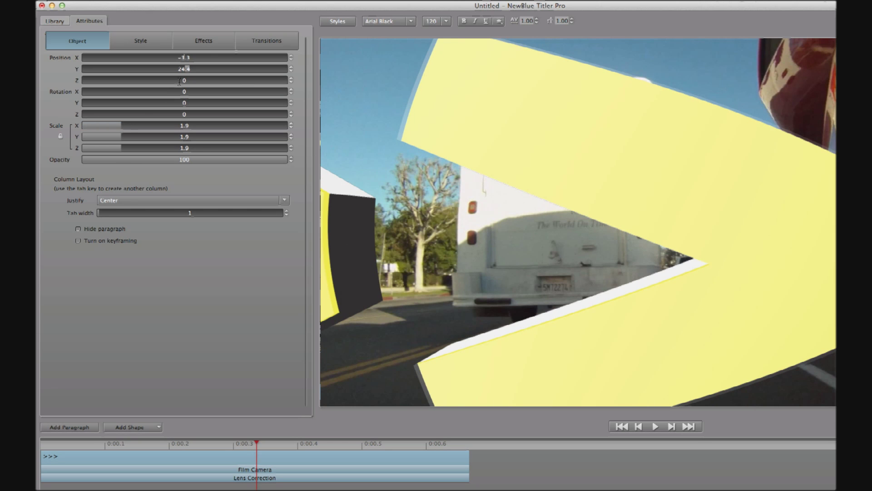
{"action": "left_click_drag", "start_coordinate": [179, 81], "coordinate": [167, 80]}
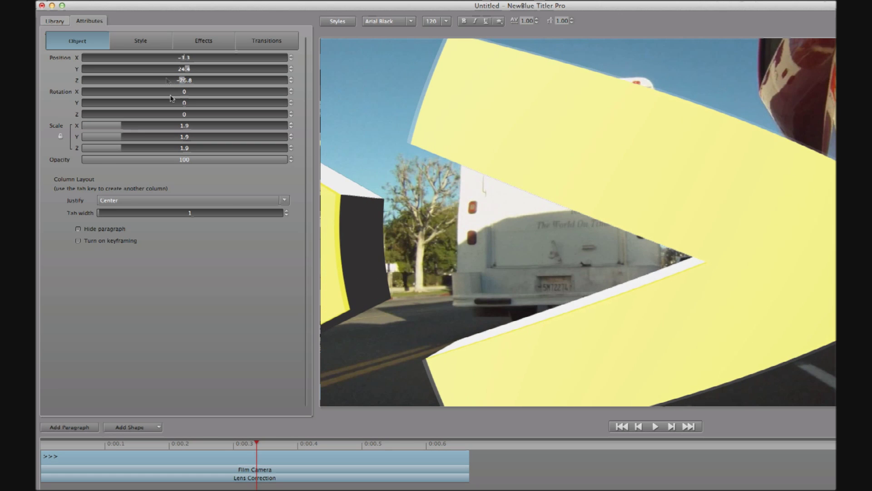
{"action": "mouse_move", "coordinate": [249, 449]}
{"action": "left_mouse_down"}
{"action": "mouse_move", "coordinate": [176, 447]}
{"action": "mouse_move", "coordinate": [304, 447]}
{"action": "mouse_move", "coordinate": [218, 446]}
{"action": "mouse_move", "coordinate": [242, 449]}
{"action": "left_mouse_up"}
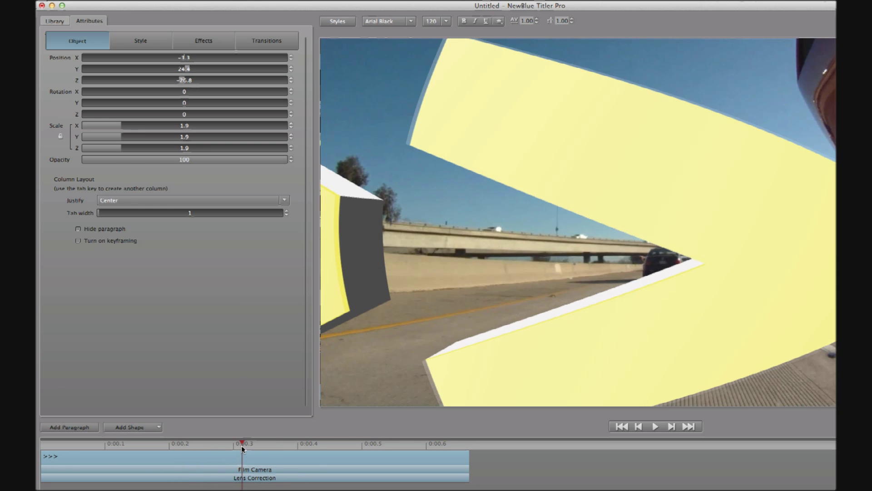
Turn on keyframing at the title start with the arrows placed far off the left edge.
{"action": "left_click_drag", "start_coordinate": [242, 449], "coordinate": [41, 447]}
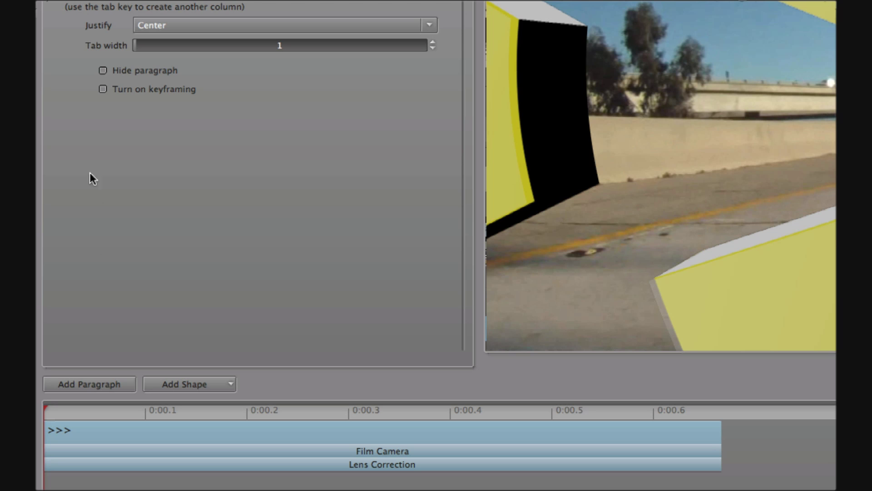
{"action": "left_click", "coordinate": [103, 89]}
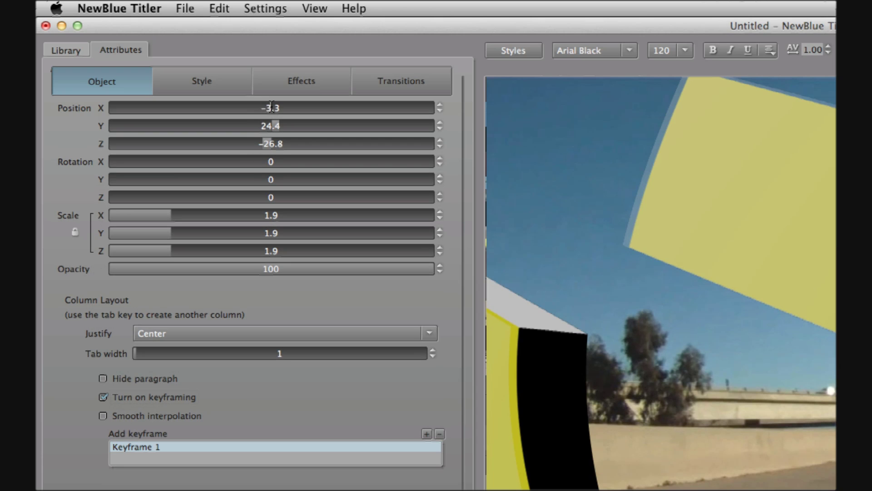
{"action": "left_click_drag", "start_coordinate": [271, 107], "coordinate": [41, 118]}
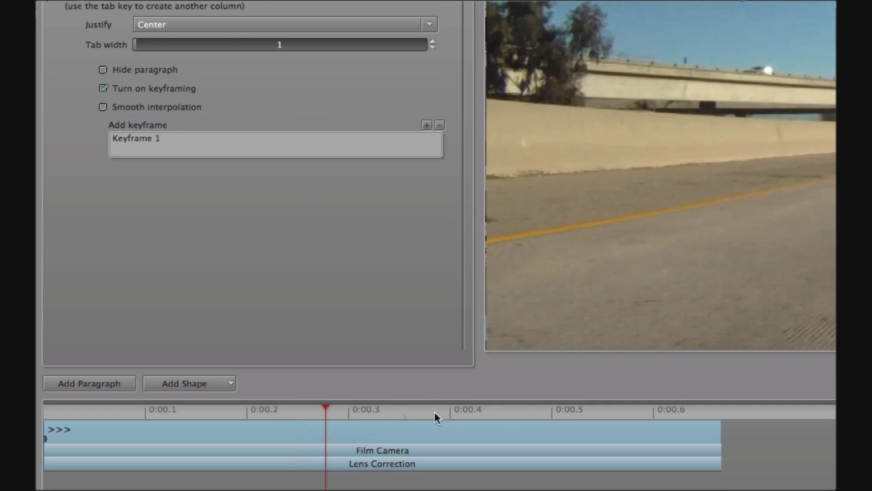
Add a second keyframe at the clip end with Position X about 470, past the right edge.
{"action": "left_click_drag", "start_coordinate": [434, 412], "coordinate": [716, 437]}
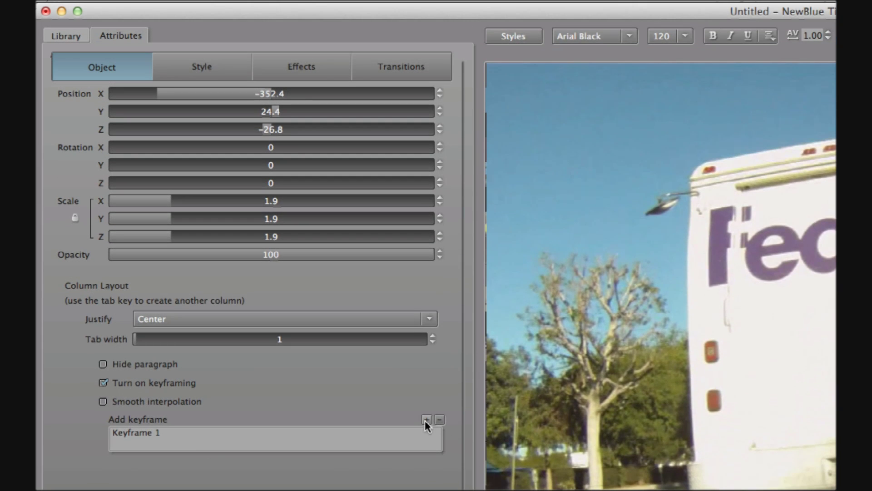
{"action": "left_click", "coordinate": [425, 420]}
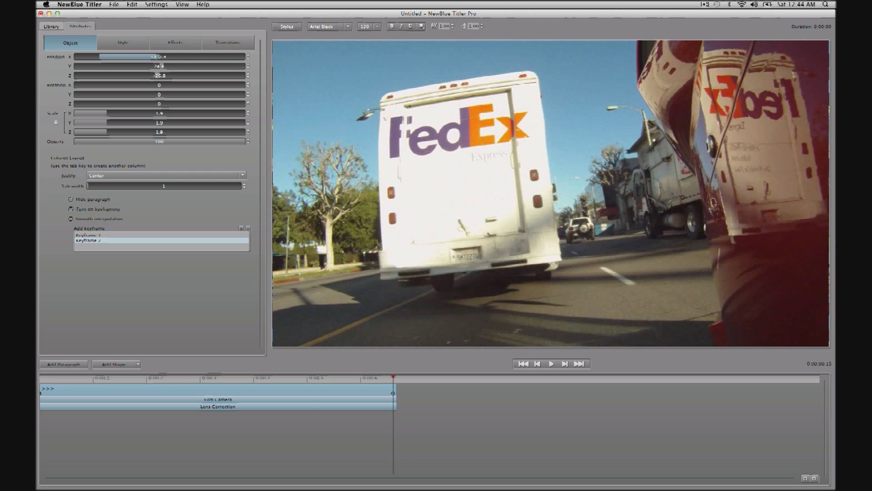
{"action": "left_click_drag", "start_coordinate": [158, 57], "coordinate": [397, 68]}
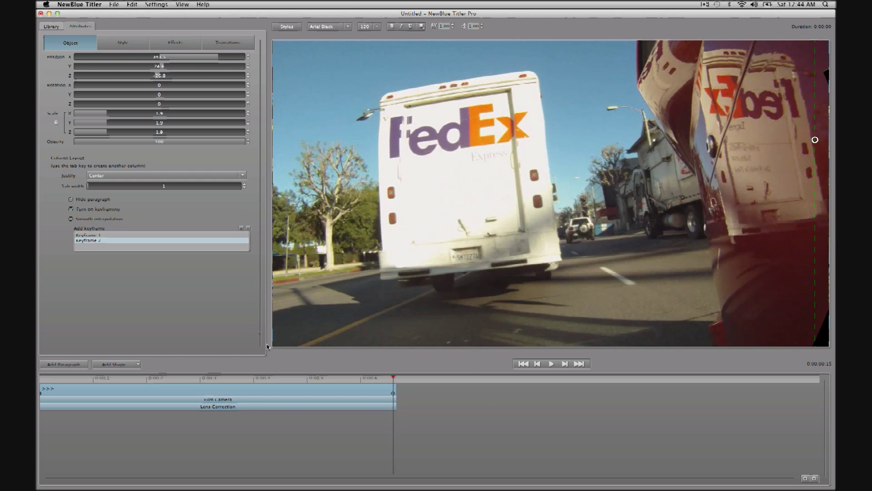
{"action": "left_click_drag", "start_coordinate": [310, 378], "coordinate": [217, 378]}
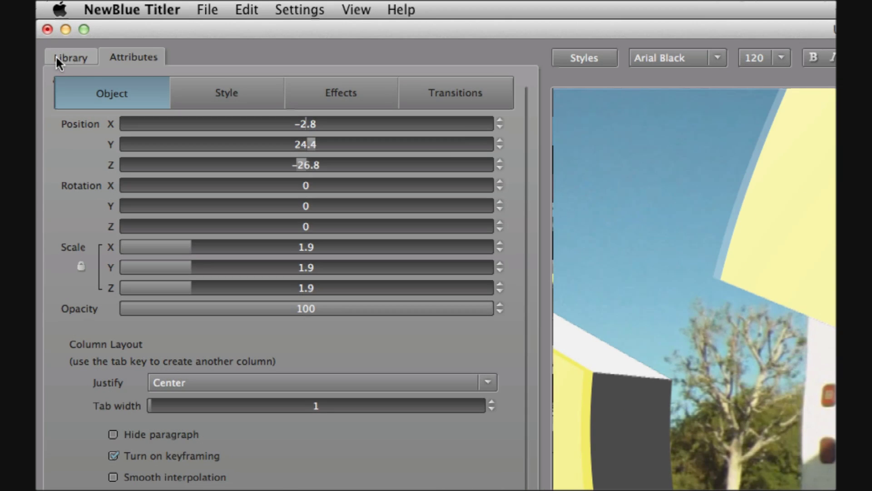
Apply the Shear Energy Smear preset from Effects > Starter Pack to the >>> arrows.
{"action": "left_click", "coordinate": [58, 61]}
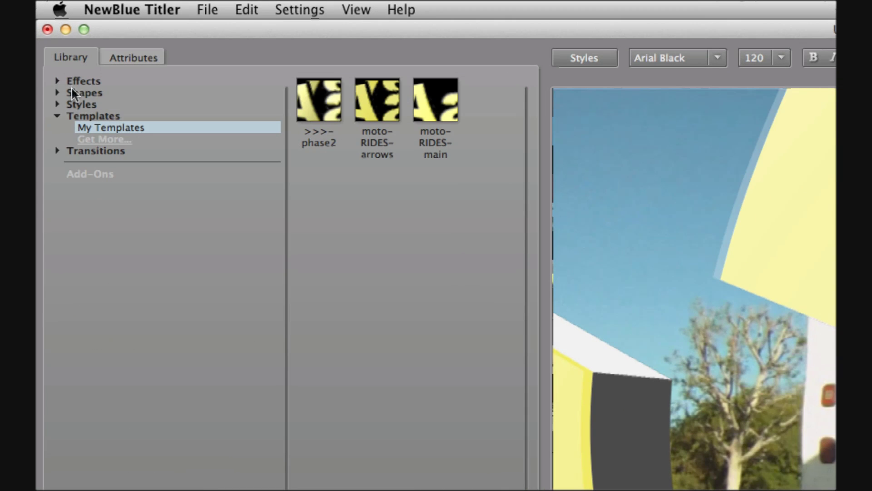
{"action": "left_click", "coordinate": [55, 81]}
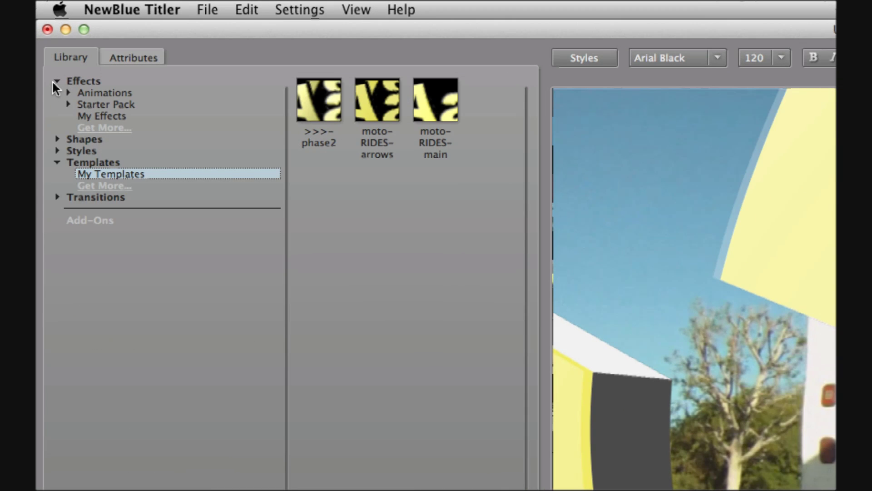
{"action": "left_click", "coordinate": [70, 105]}
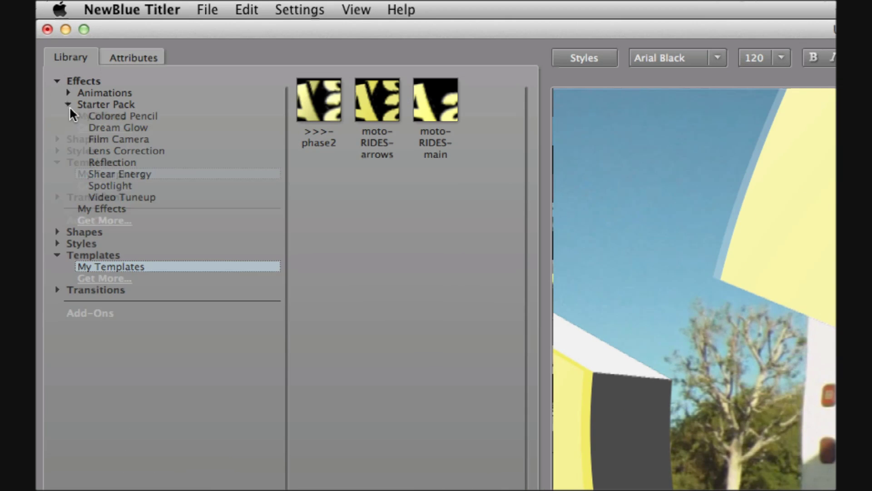
{"action": "left_click", "coordinate": [102, 171]}
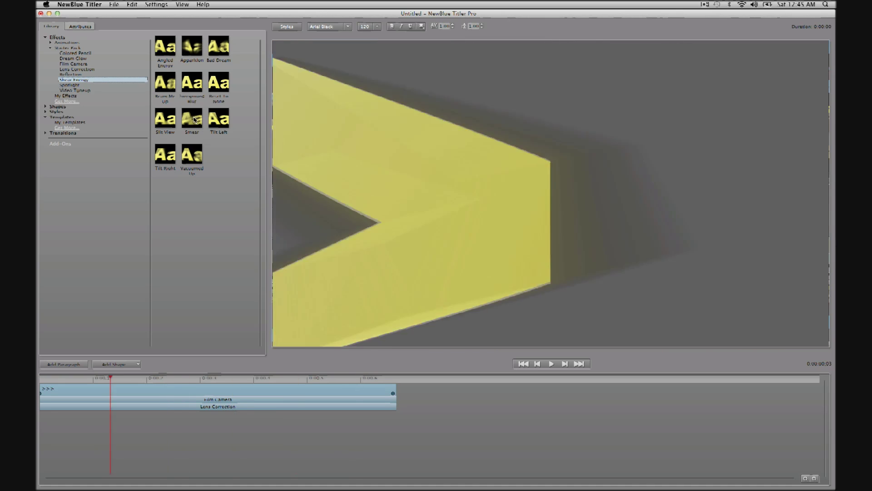
{"action": "double_click", "coordinate": [192, 118]}
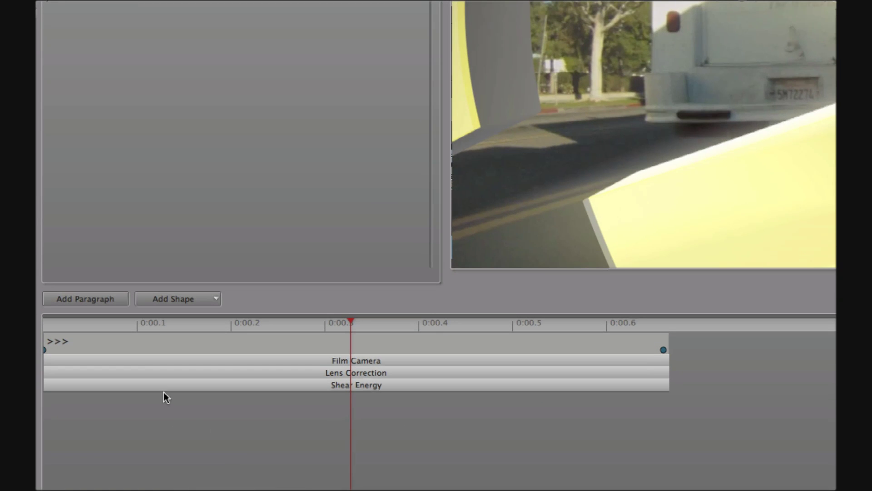
Add a shape layer whose clip is extended to start at the title's beginning.
{"action": "left_click", "coordinate": [176, 296]}
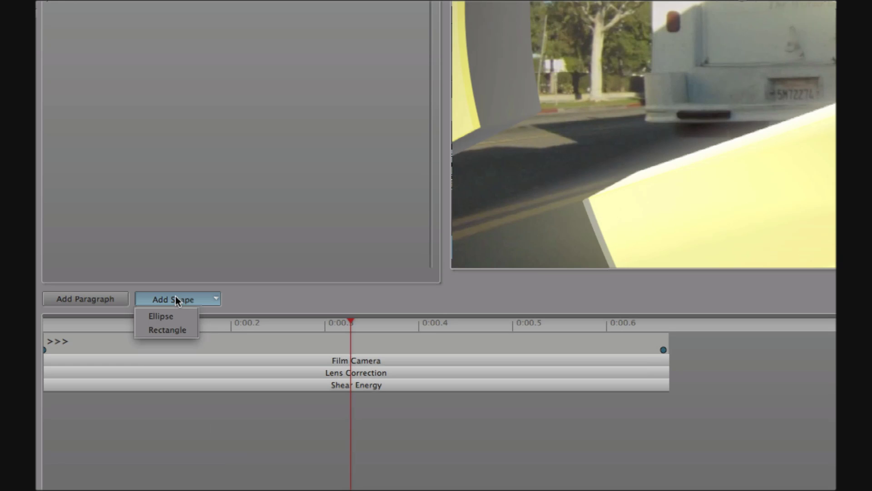
{"action": "left_click", "coordinate": [181, 331]}
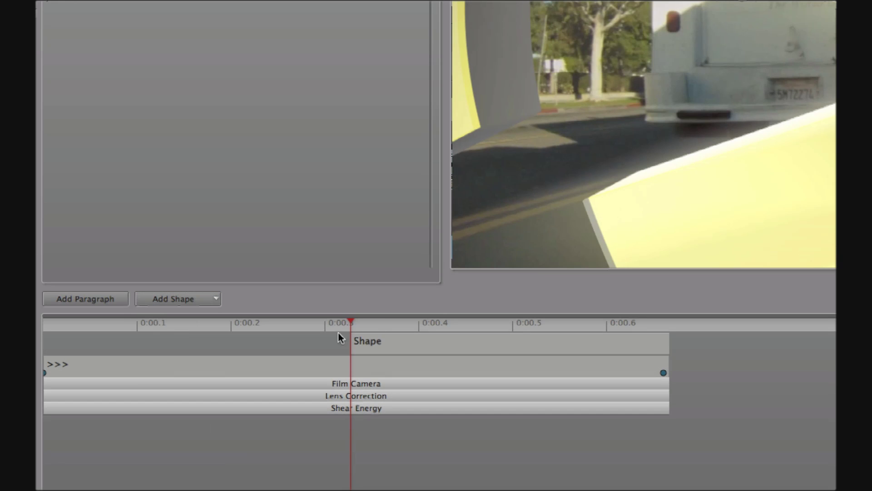
{"action": "left_click_drag", "start_coordinate": [351, 337], "coordinate": [44, 342]}
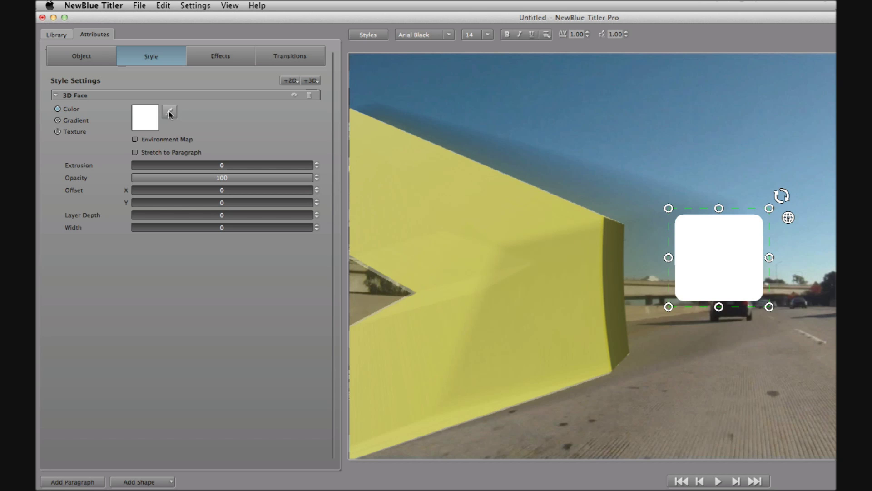
Colour the shape with the arrows' yellow, enlarge it to fill the frame, and stack it below the arrows.
{"action": "left_click", "coordinate": [169, 113]}
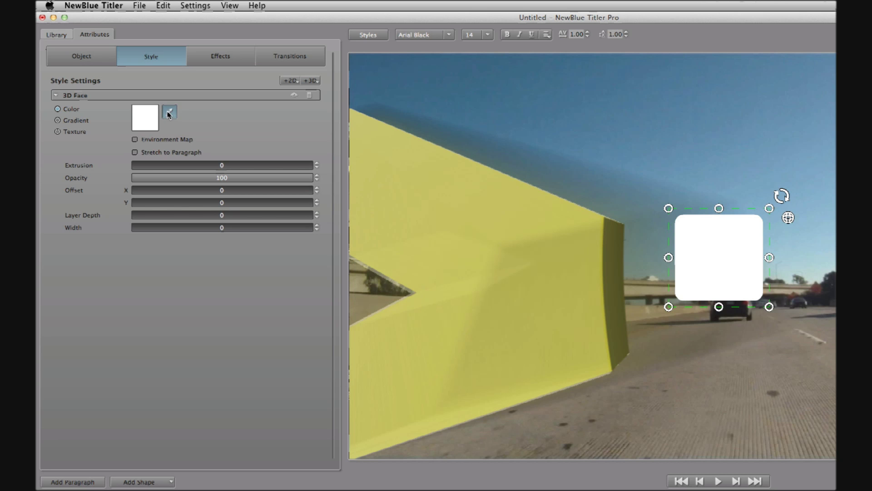
{"action": "left_click", "coordinate": [411, 161]}
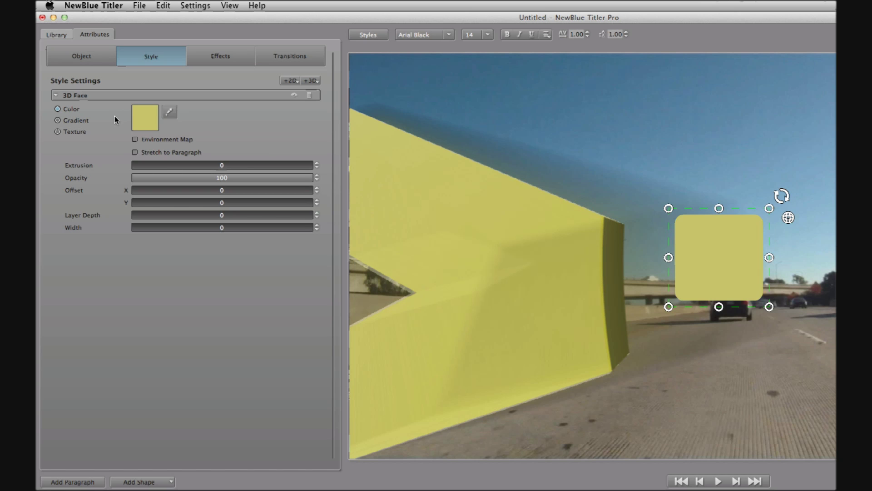
{"action": "left_click_drag", "start_coordinate": [669, 207], "coordinate": [244, 77]}
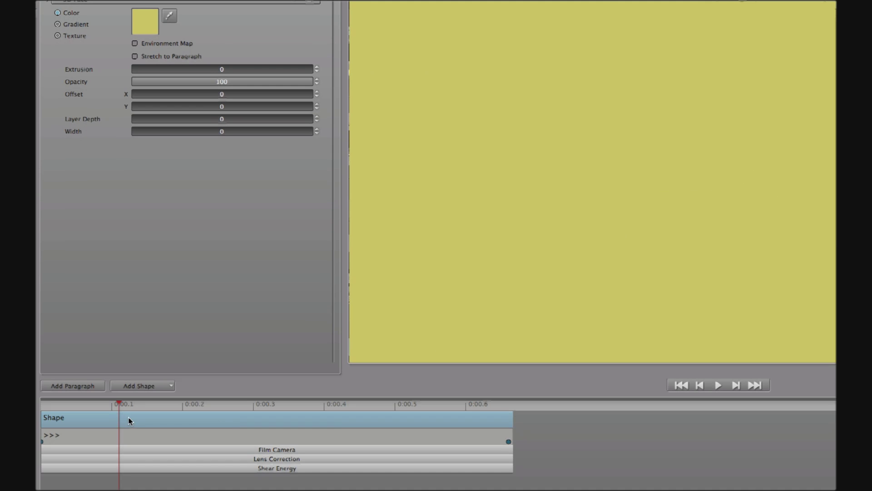
{"action": "left_click_drag", "start_coordinate": [128, 420], "coordinate": [130, 475]}
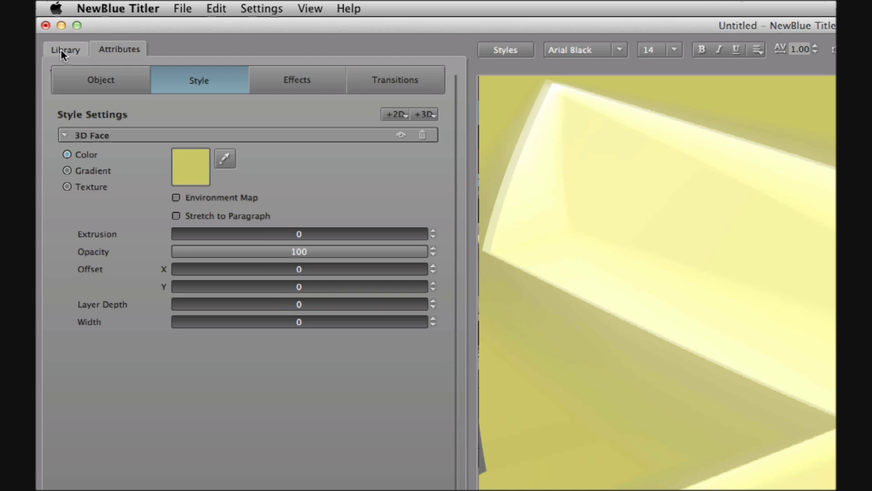
Apply a Fade In transition from Transitions > Animations to the shape and shorten it.
{"action": "left_click", "coordinate": [61, 49]}
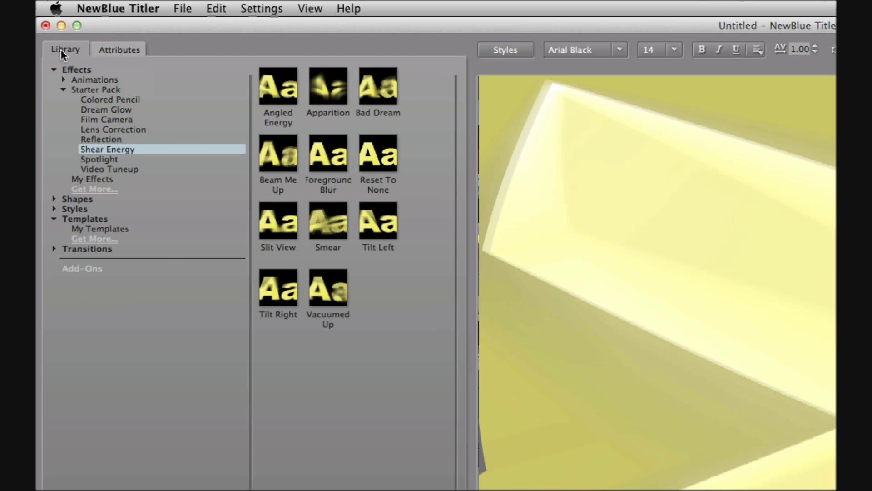
{"action": "left_click", "coordinate": [53, 248]}
{"action": "left_click", "coordinate": [64, 258]}
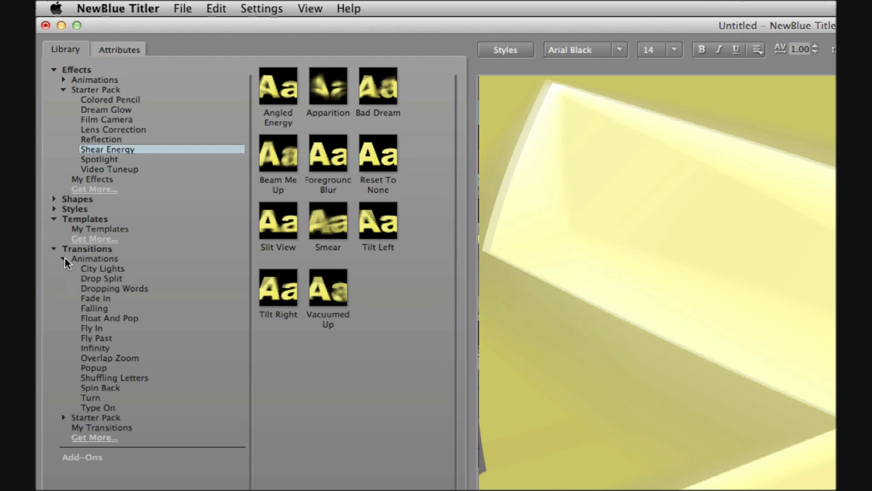
{"action": "left_click", "coordinate": [107, 299]}
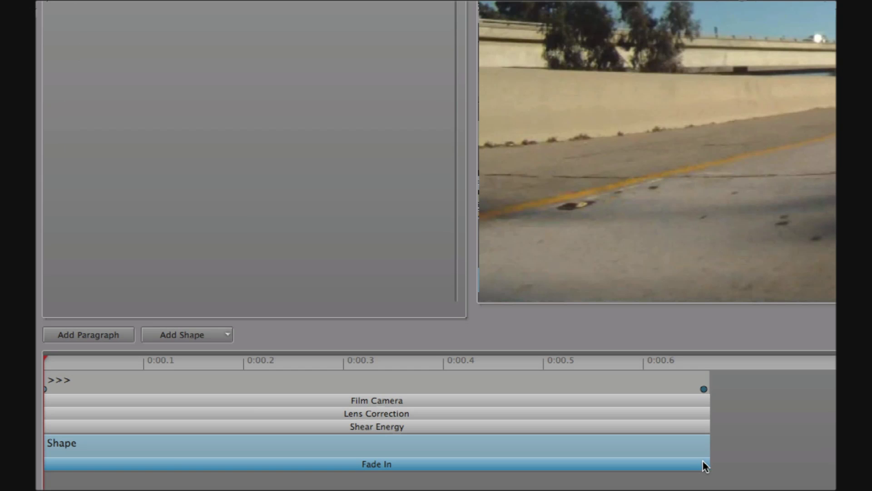
{"action": "left_click_drag", "start_coordinate": [708, 462], "coordinate": [205, 462]}
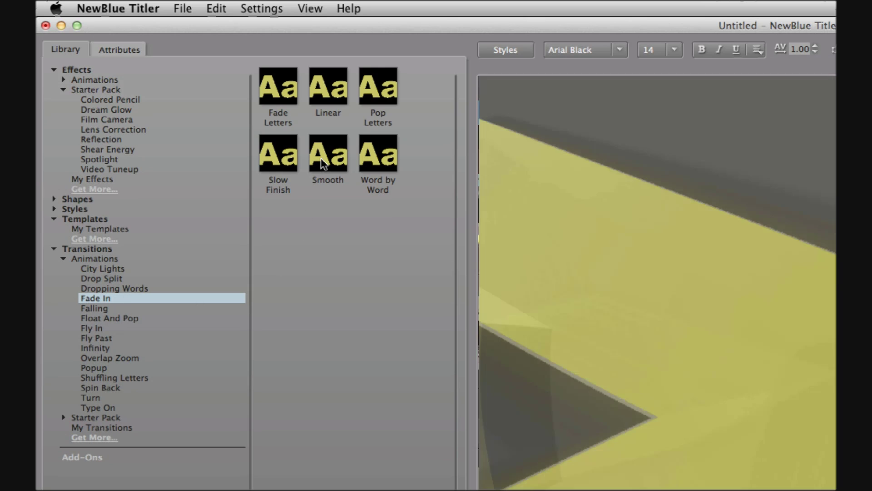
Add a second Smooth-preset Fade In later on the Shape track, arrange both, and play it back.
{"action": "double_click", "coordinate": [327, 156]}
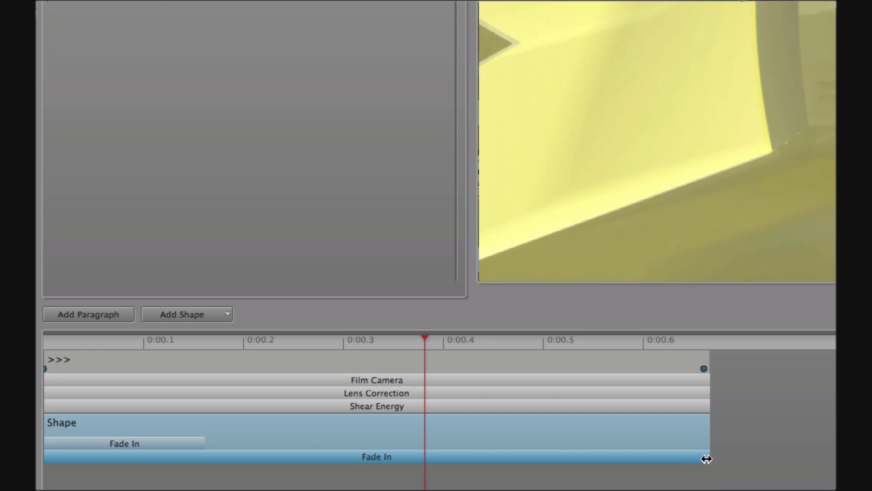
{"action": "left_click_drag", "start_coordinate": [707, 459], "coordinate": [501, 463]}
{"action": "left_click_drag", "start_coordinate": [205, 444], "coordinate": [324, 447]}
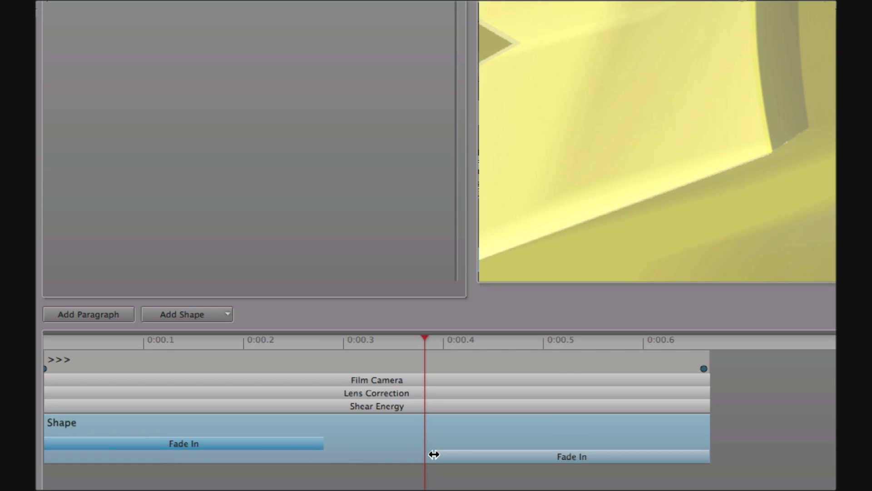
{"action": "left_click_drag", "start_coordinate": [434, 455], "coordinate": [329, 443]}
{"action": "left_click", "coordinate": [386, 341]}
{"action": "left_click_drag", "start_coordinate": [291, 344], "coordinate": [202, 349]}
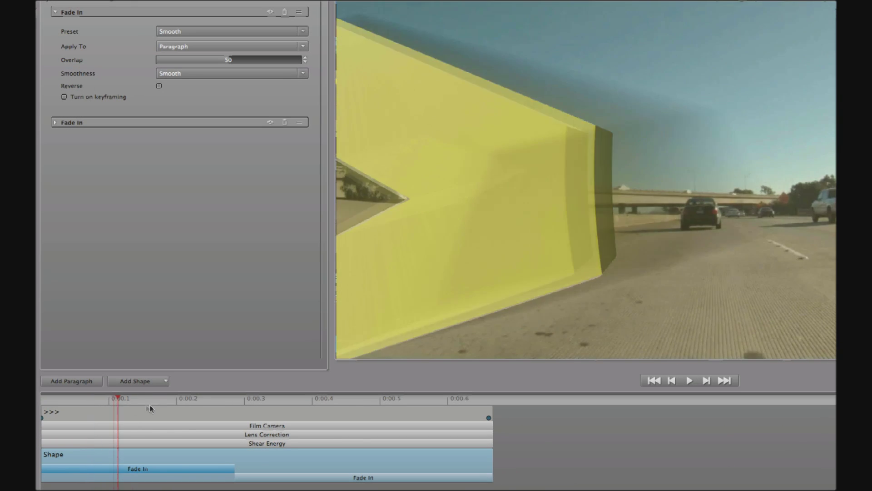
{"action": "key", "text": "space"}
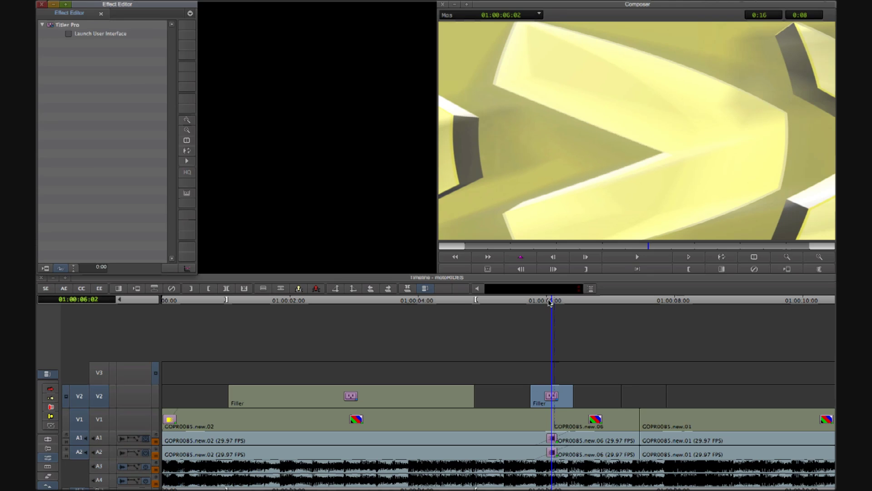
Render the two title effects with Clip > Render In/Out and play the sequence from the start.
{"action": "left_click_drag", "start_coordinate": [551, 303], "coordinate": [214, 353]}
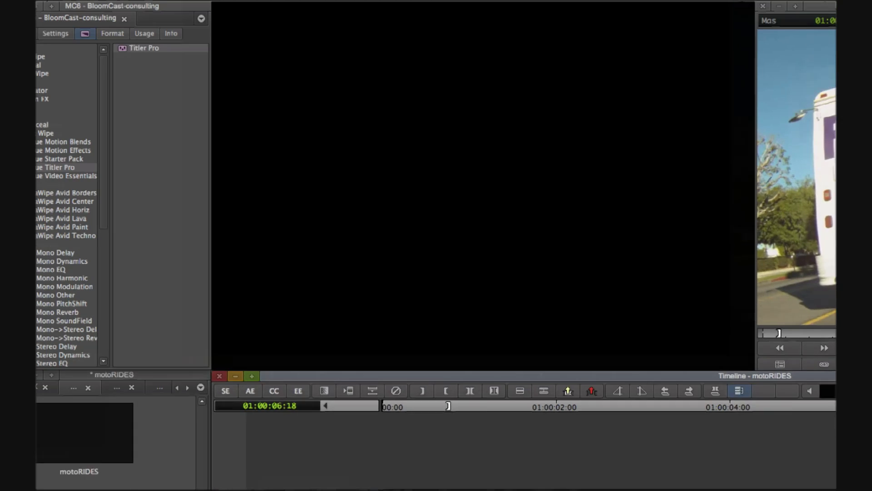
{"action": "left_click", "coordinate": [277, 8]}
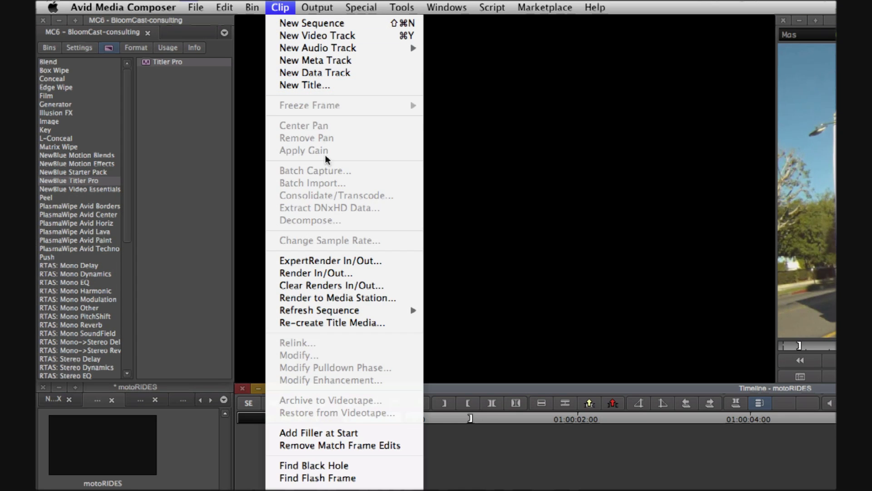
{"action": "left_click", "coordinate": [373, 273]}
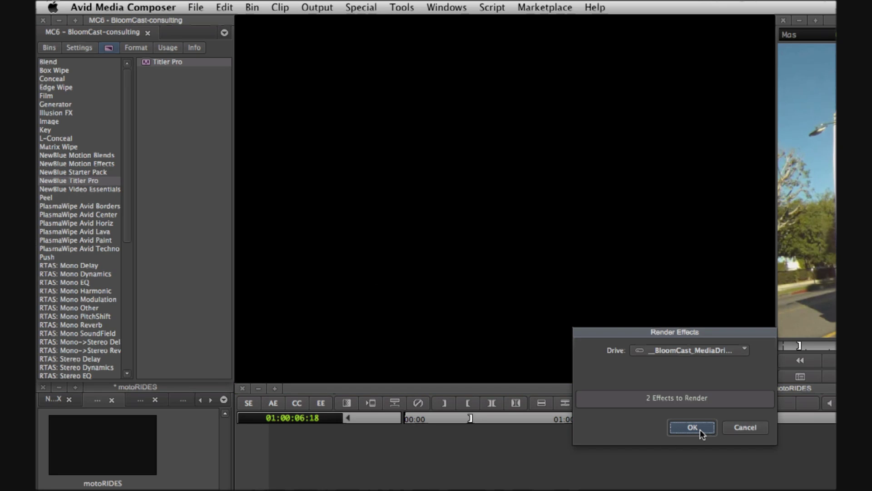
{"action": "left_click", "coordinate": [700, 430]}
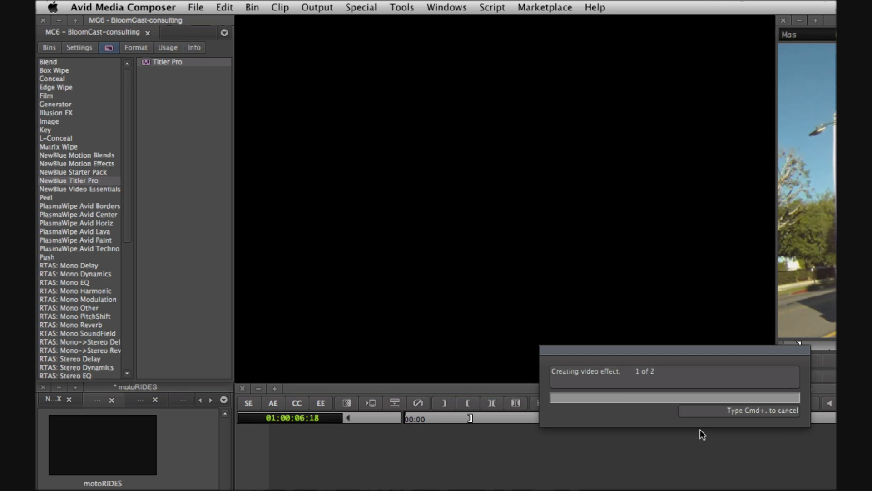
{"action": "key", "text": "Home"}
{"action": "key", "text": "space"}
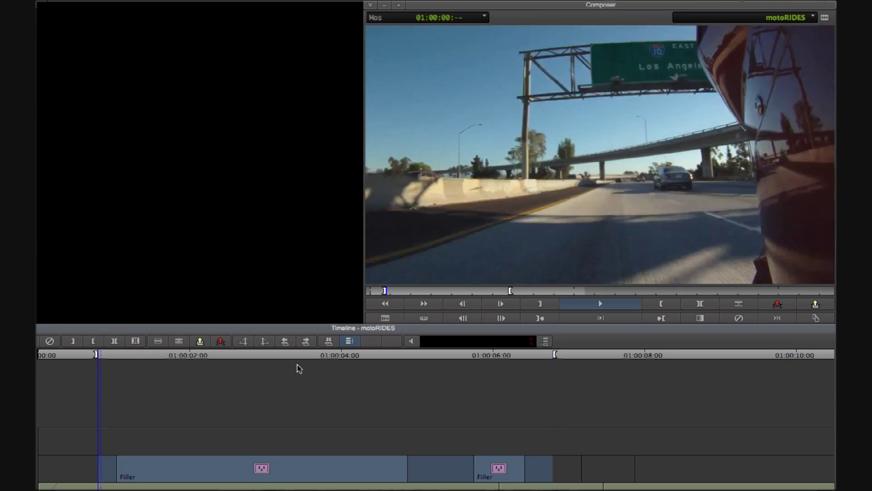